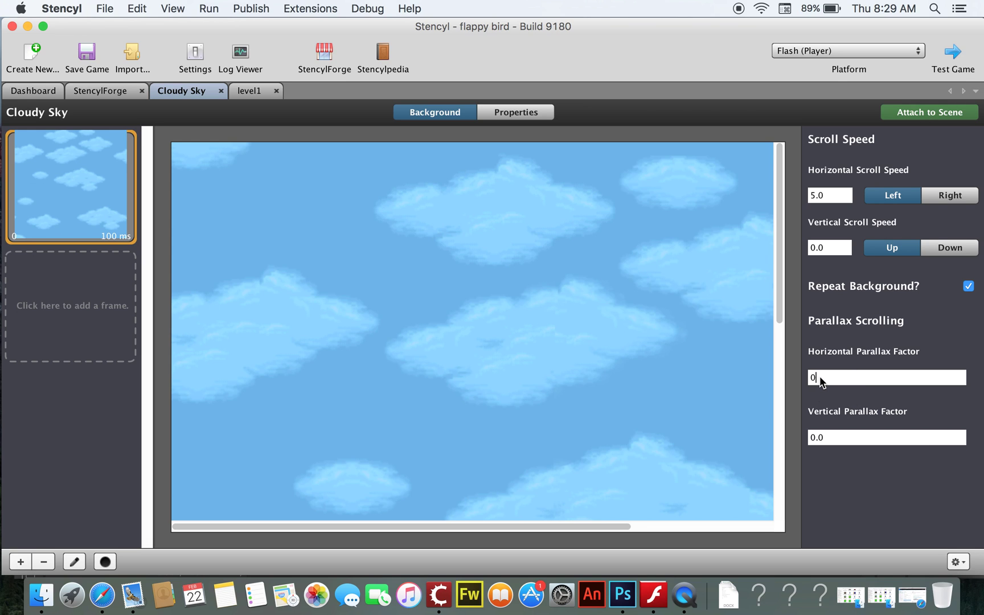
- Test the game to preview the scrolling Cloudy Sky background, and close the game preview
click(959, 53)
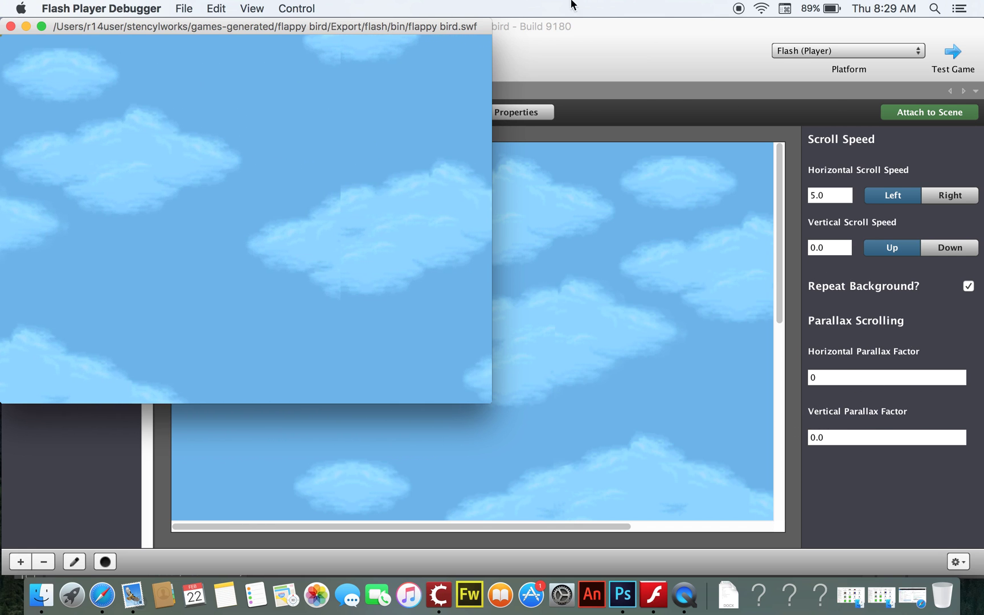
click(11, 26)
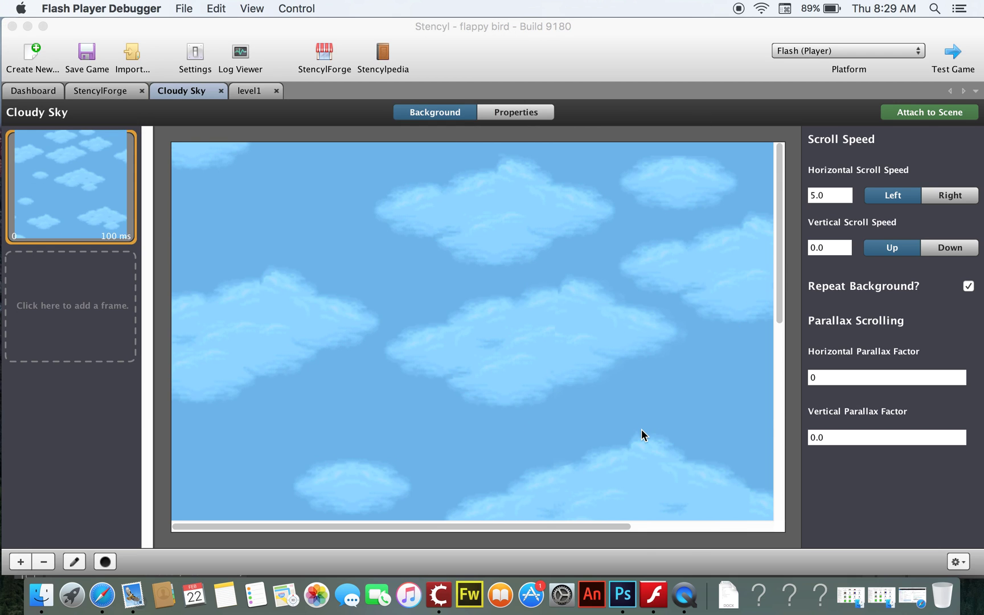
- Switch to Photoshop and create a transparent document named bird, 32 pixels wide and 30 pixels high
click(623, 595)
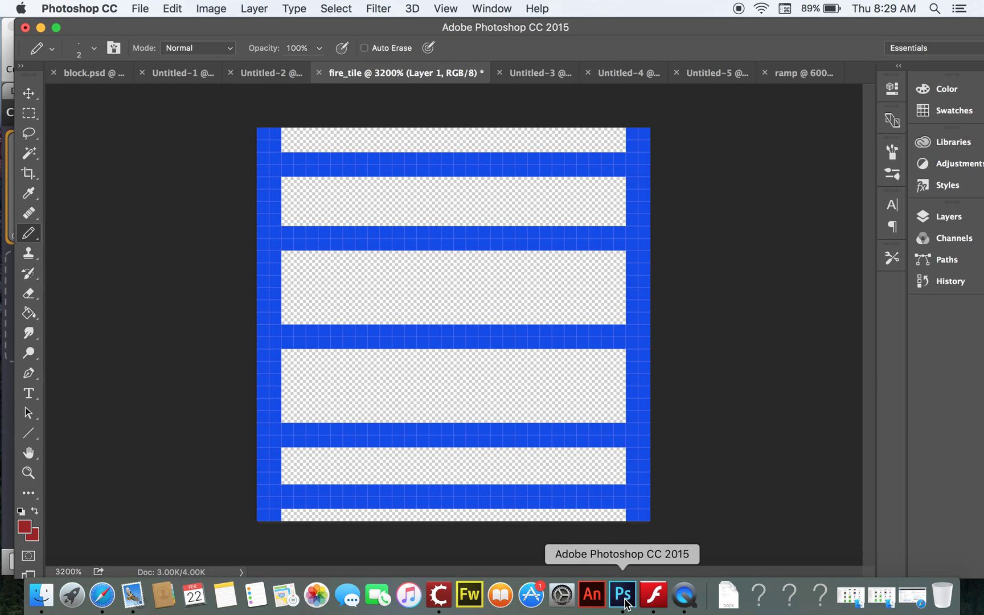
click(141, 9)
click(146, 25)
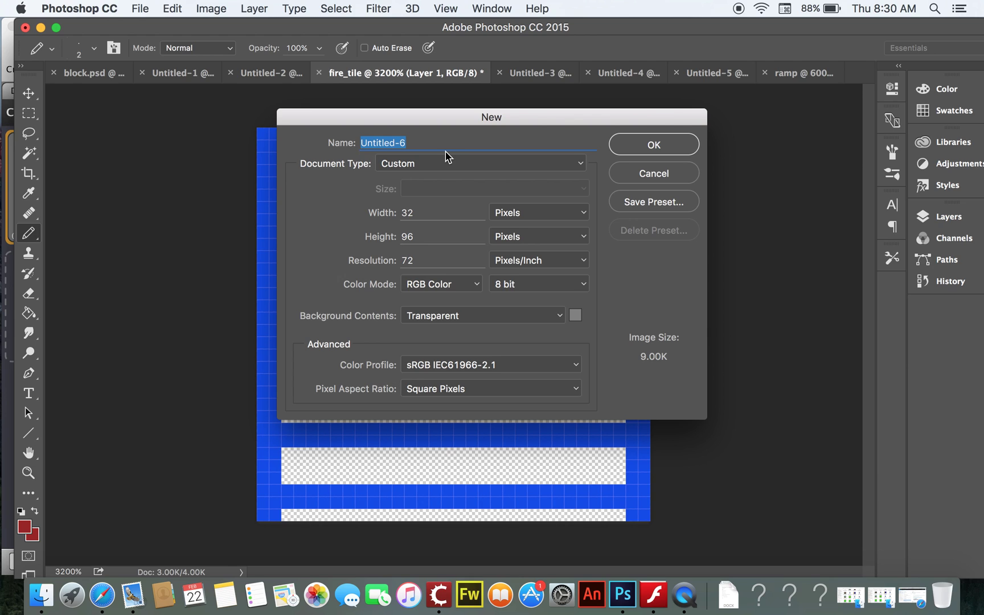
text(bird)
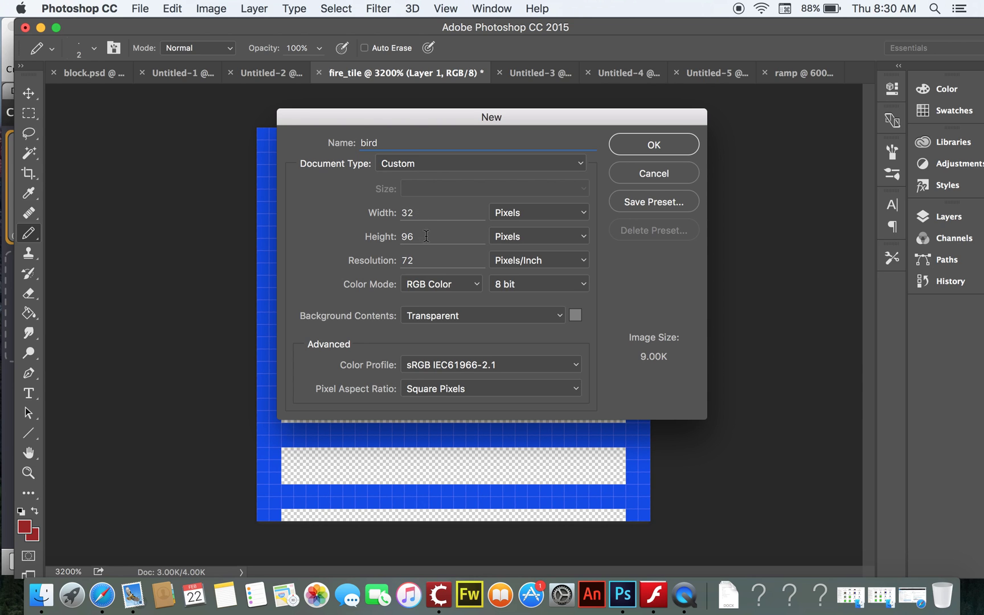
click(424, 238)
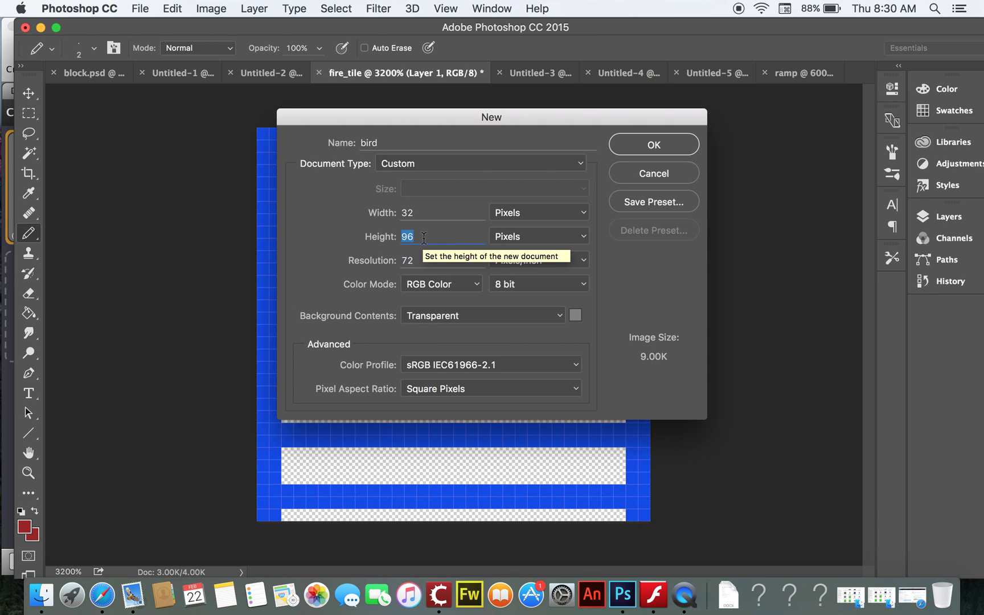
text(30)
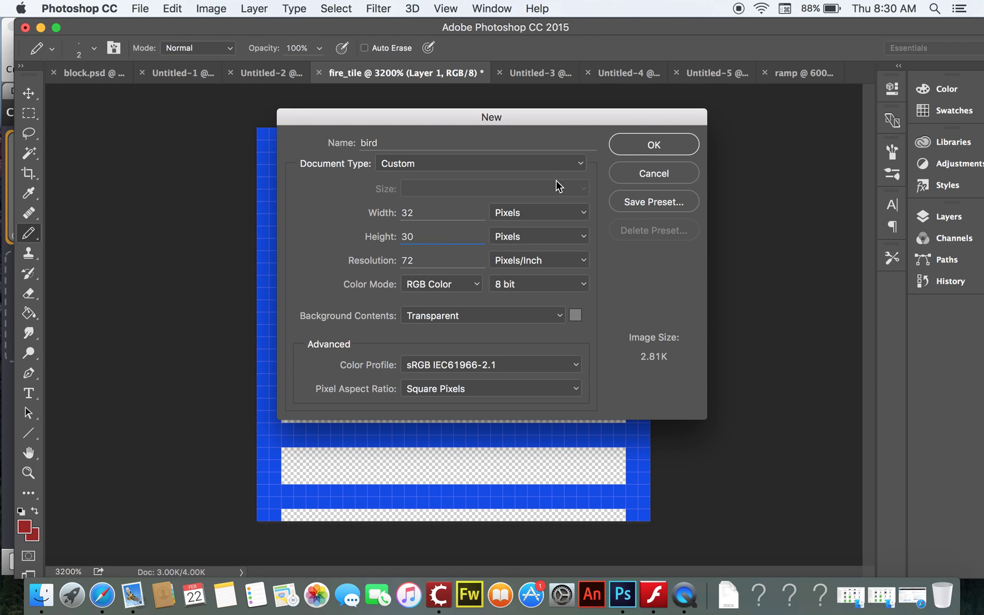
click(639, 149)
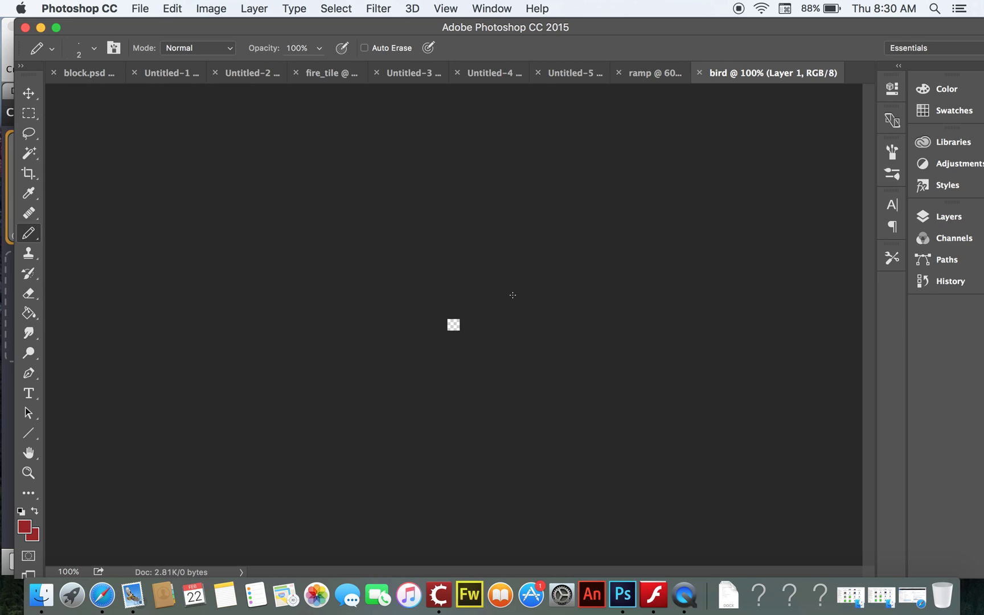
- Show the layer list and draw a black 2 px rectangular bird outline, about 32 by 22 px, across the canvas on Layer 1
key(super+equal)
key(super+equal)
key(super+equal)
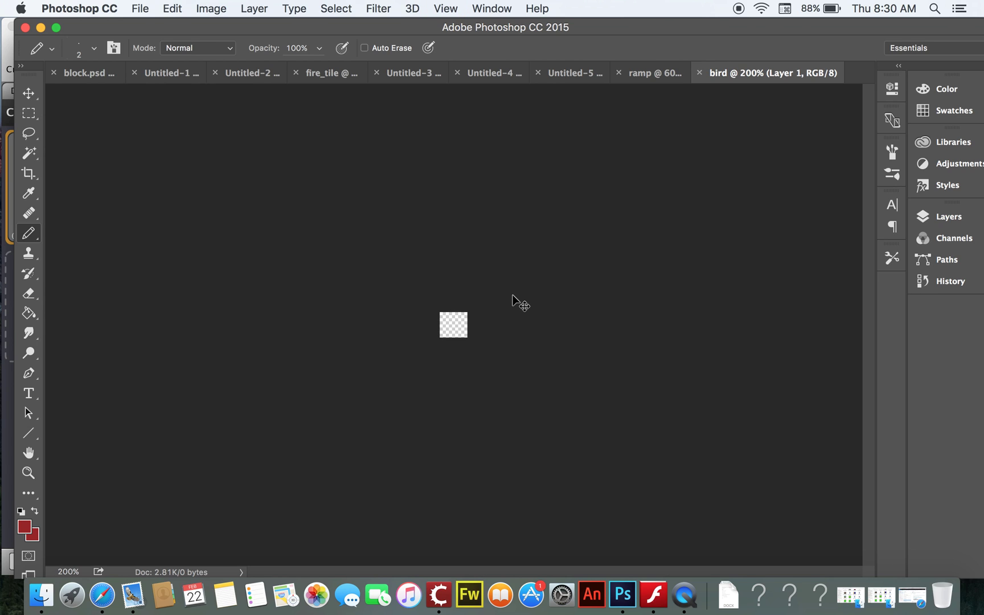
key(super+equal)
key(super+equal)
key(super+equal)
key(super+equal)
key(super+equal)
key(super+equal)
key(super+equal)
key(super+equal)
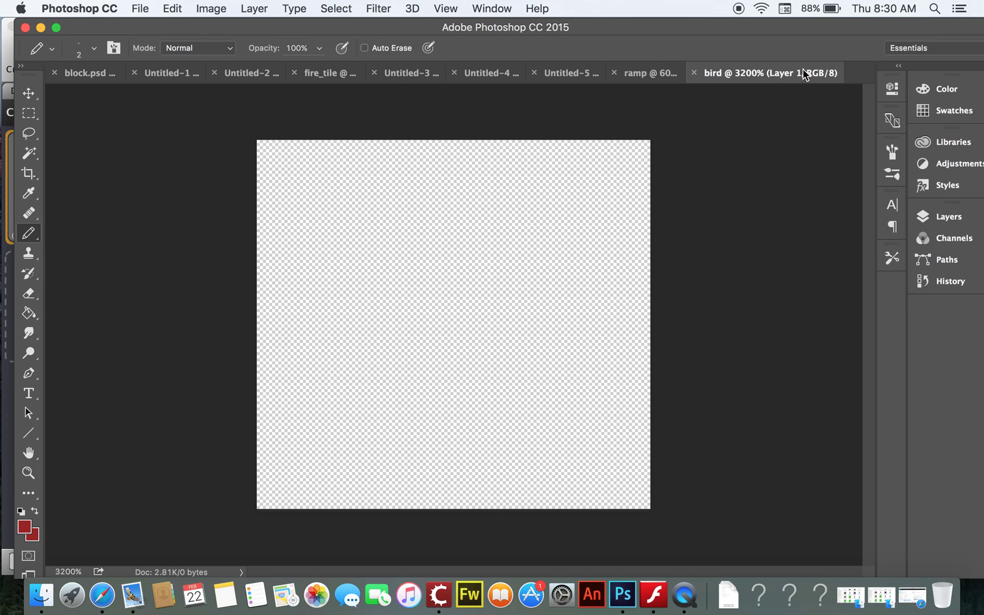
click(931, 219)
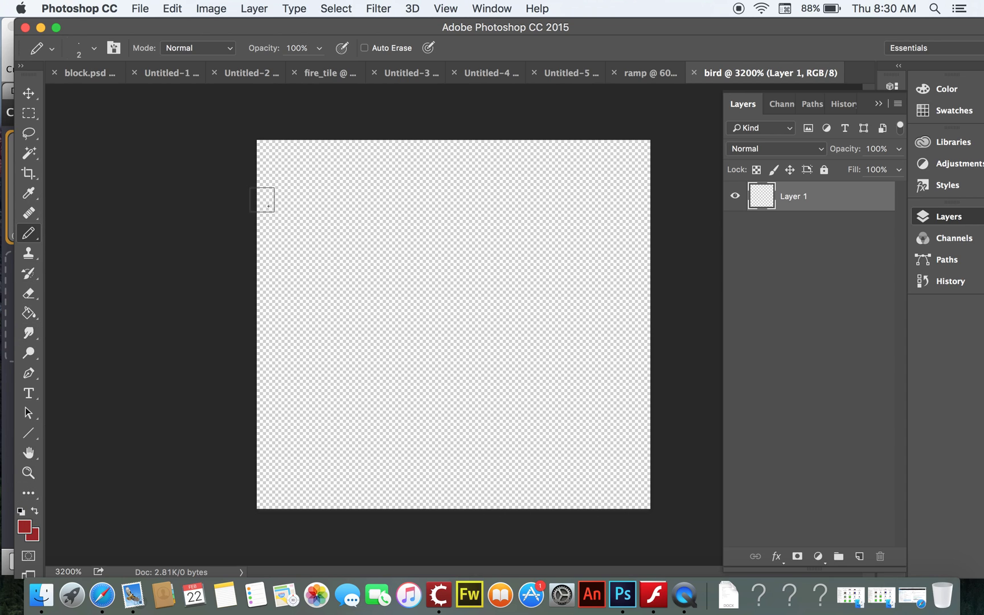
click(21, 511)
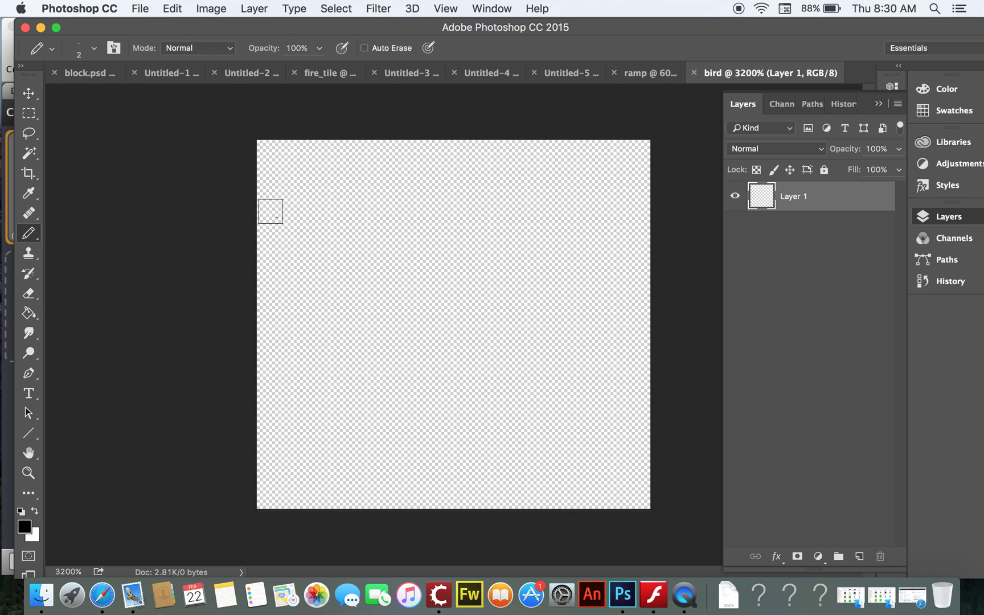
mouse_move(270, 211)
mouse_down()
mouse_move(641, 217)
mouse_move(638, 434)
mouse_up()
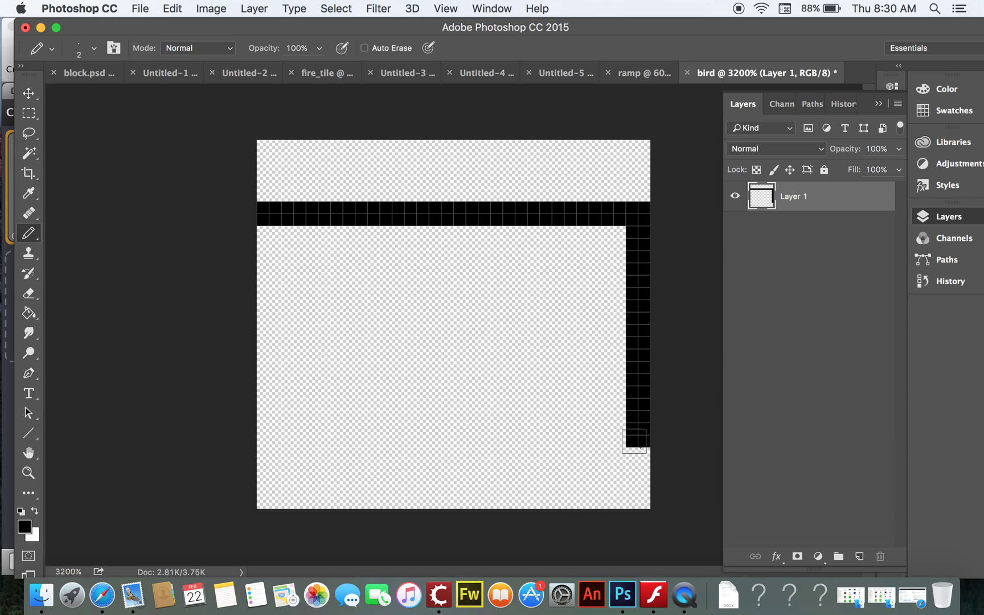
mouse_move(641, 455)
mouse_down()
mouse_move(609, 452)
mouse_move(275, 504)
mouse_move(241, 490)
mouse_up()
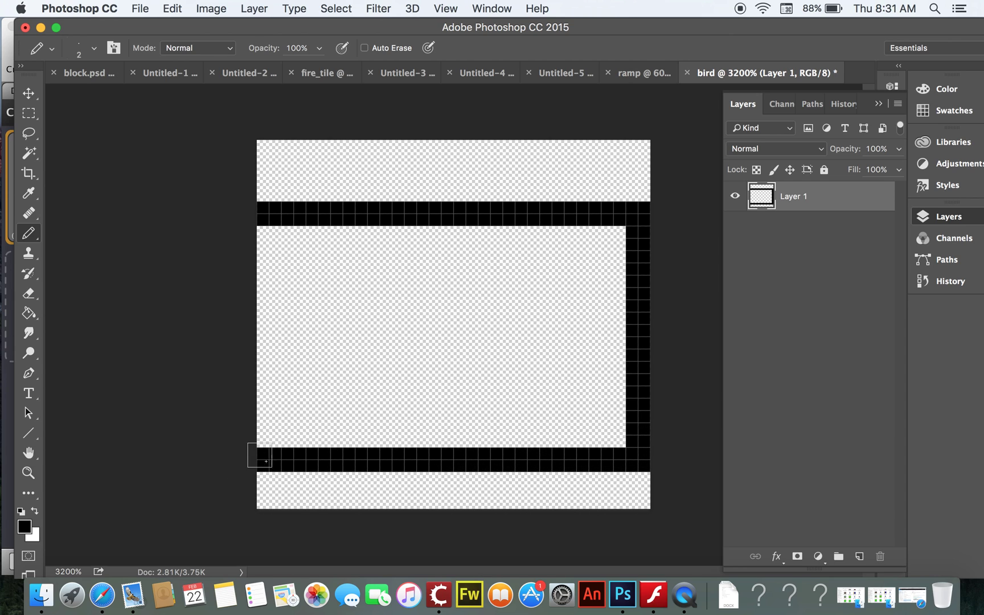
mouse_move(268, 438)
mouse_down()
mouse_move(268, 270)
mouse_move(256, 223)
mouse_up()
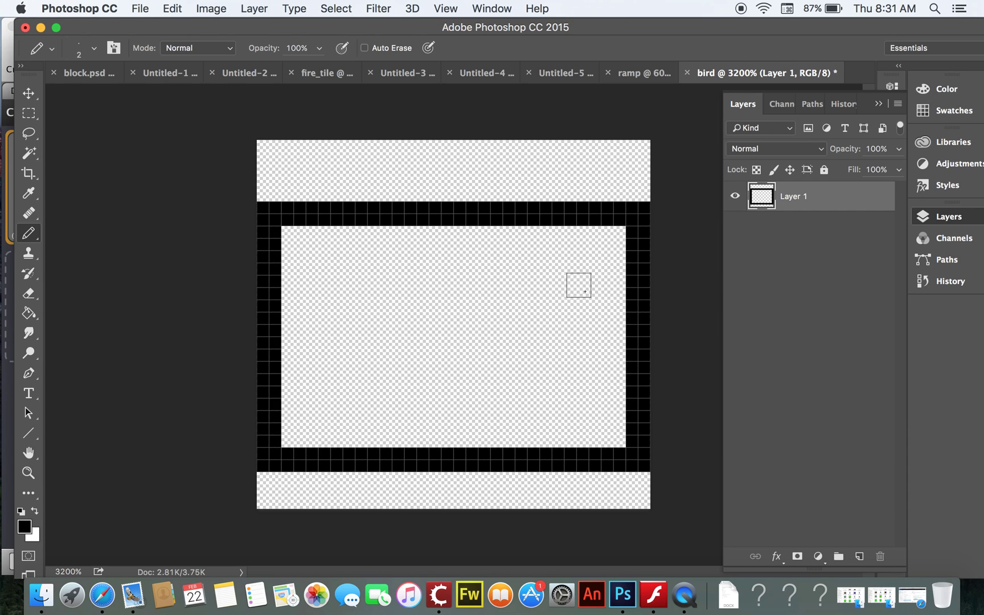
- Draw a black eye about 4 by 3 px and a black mouth line reaching the outline's right edge
mouse_move(595, 286)
mouse_down()
mouse_move(580, 281)
mouse_move(569, 293)
mouse_move(590, 295)
mouse_up()
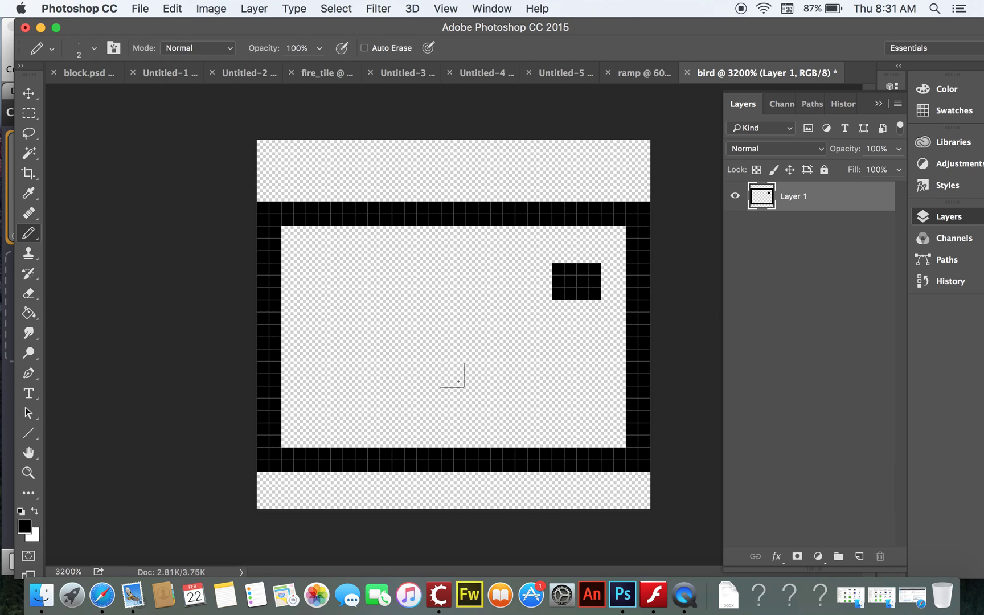
mouse_move(615, 410)
mouse_down()
mouse_move(543, 416)
mouse_move(516, 399)
mouse_up()
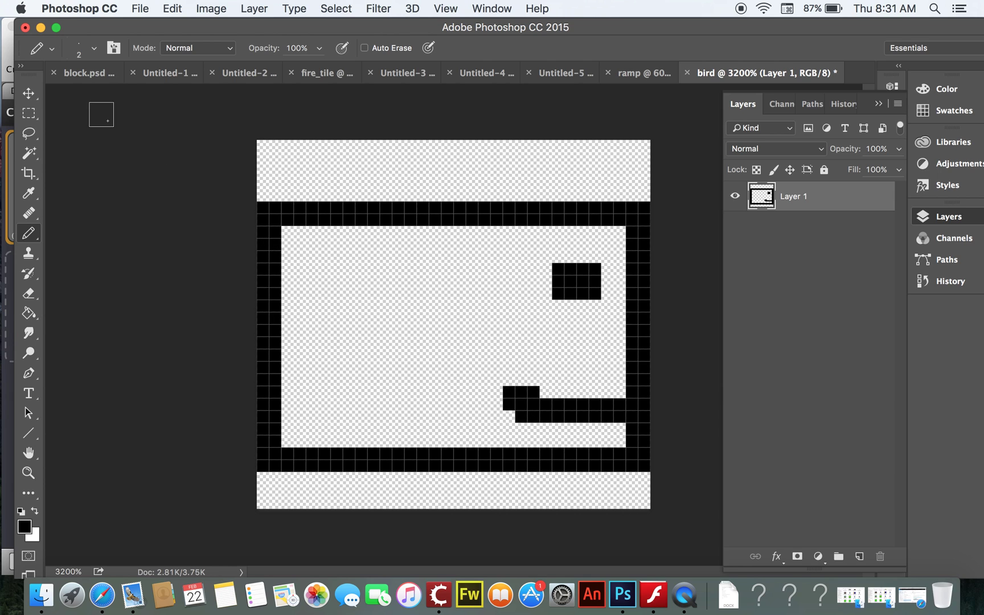
- Fill the inside of the bird outline with bright green using the Paint Bucket
click(29, 312)
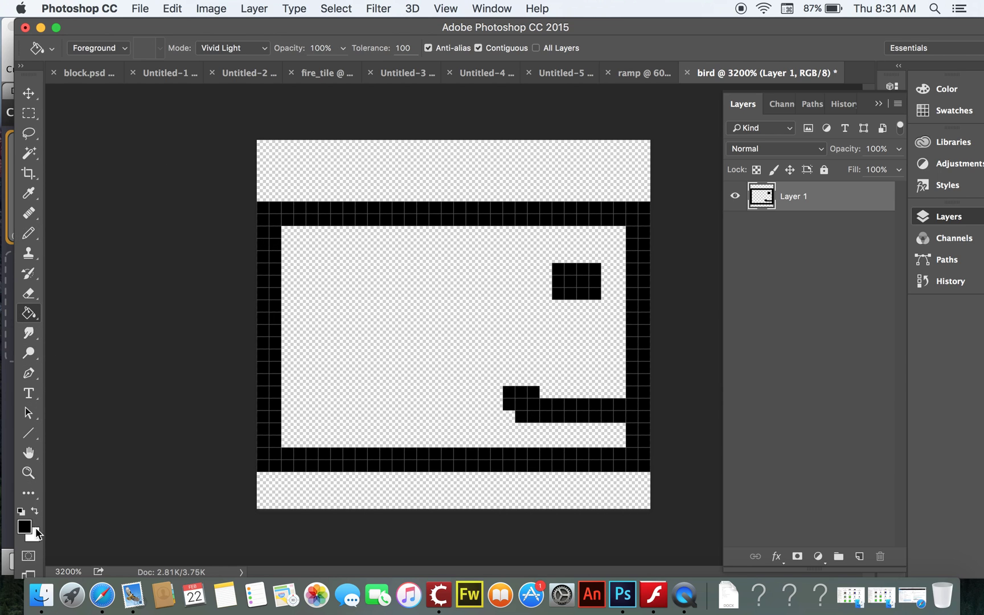
click(36, 512)
click(25, 527)
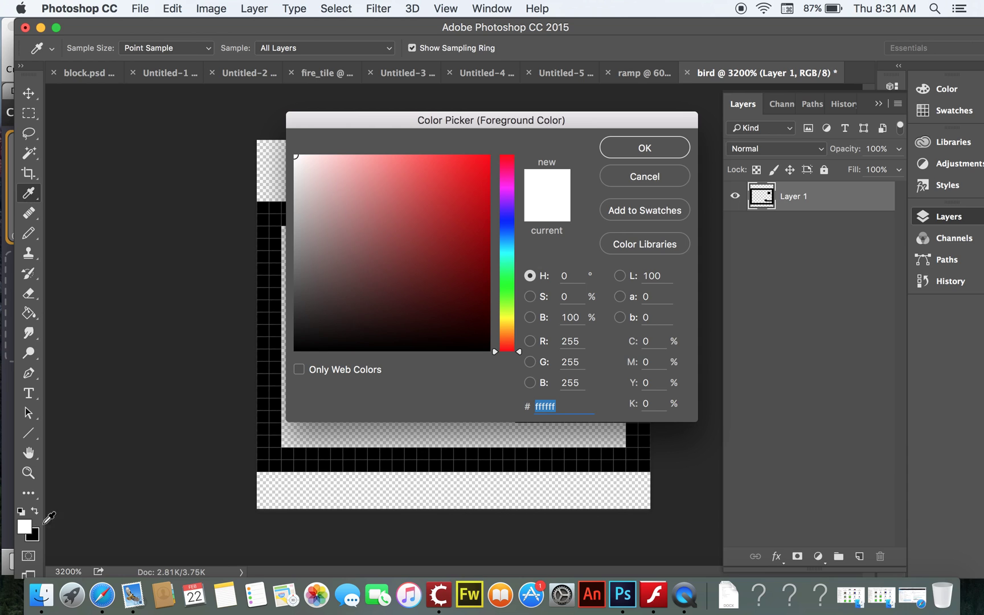
click(473, 182)
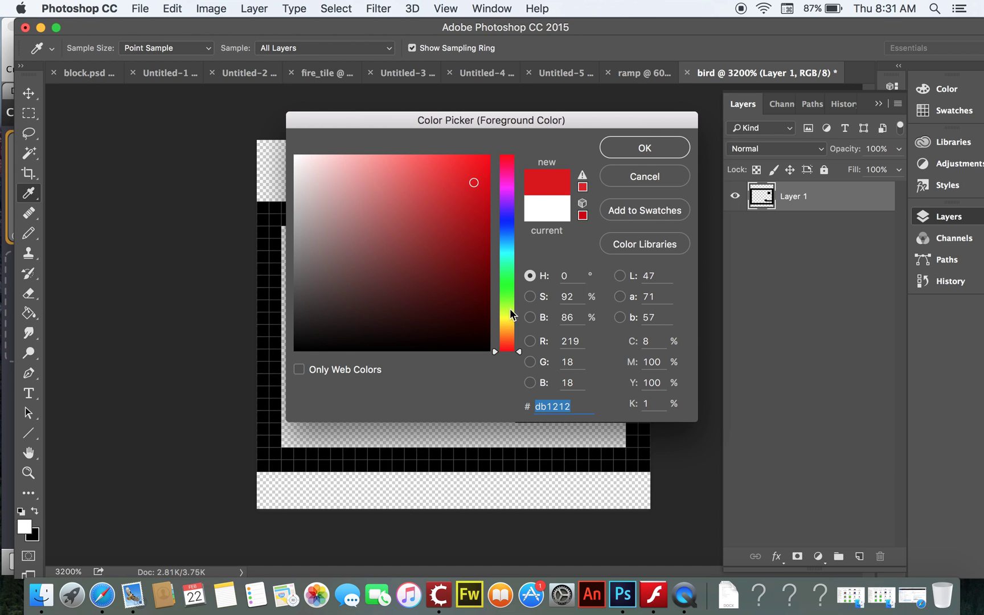
click(511, 278)
click(645, 147)
key(g)
click(487, 268)
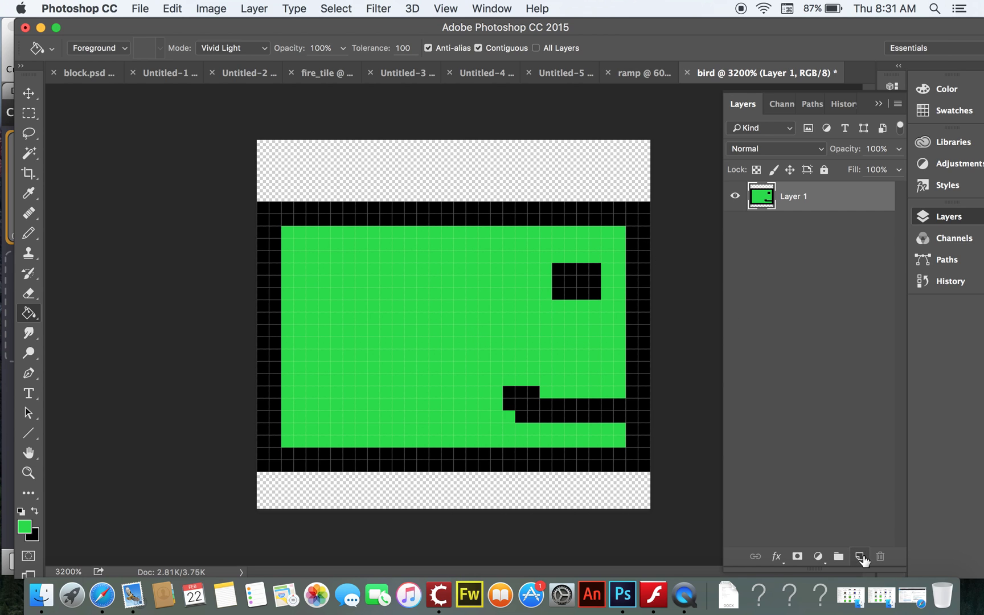
click(859, 556)
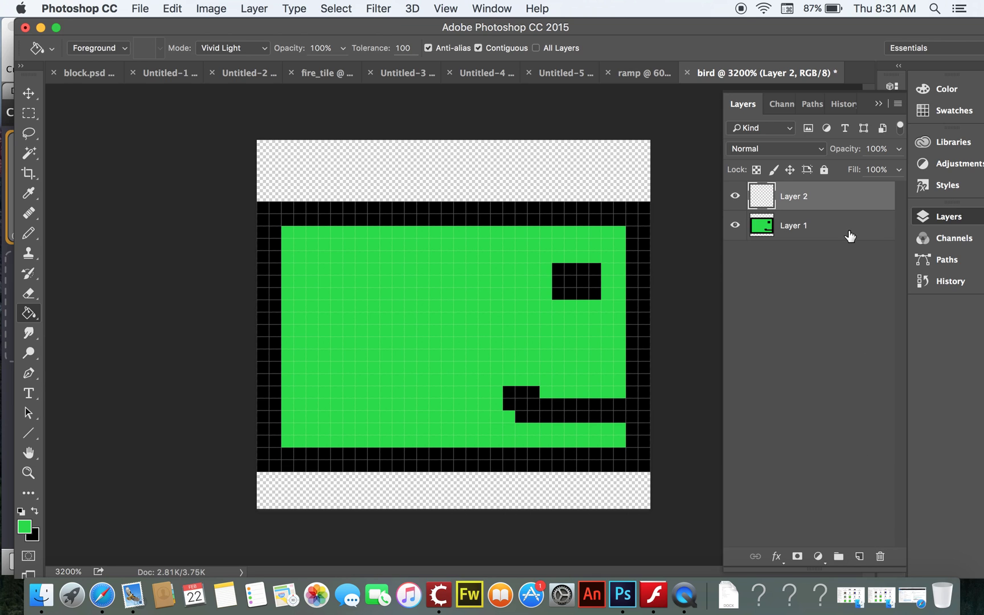
click(790, 228)
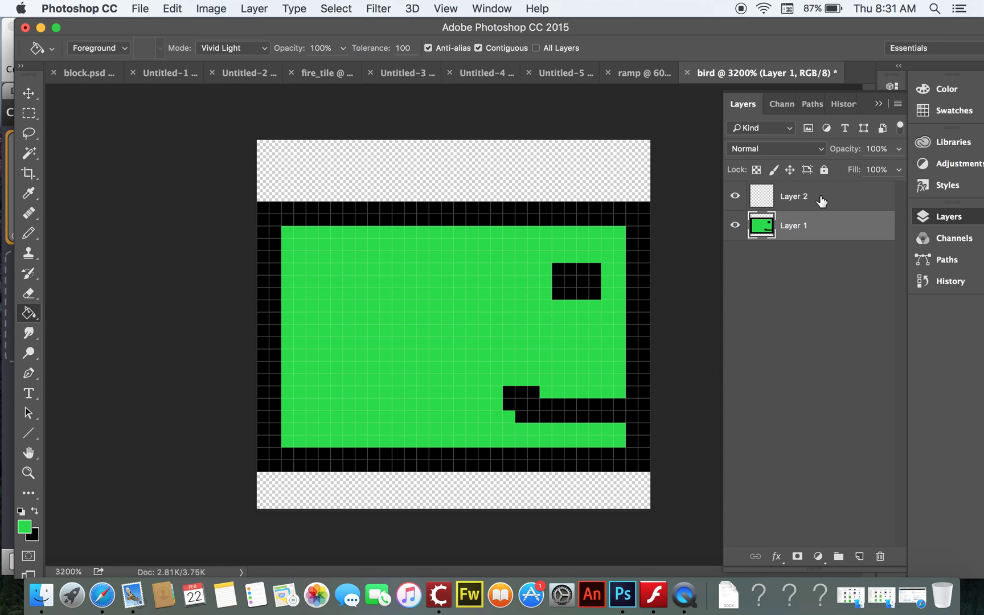
click(821, 199)
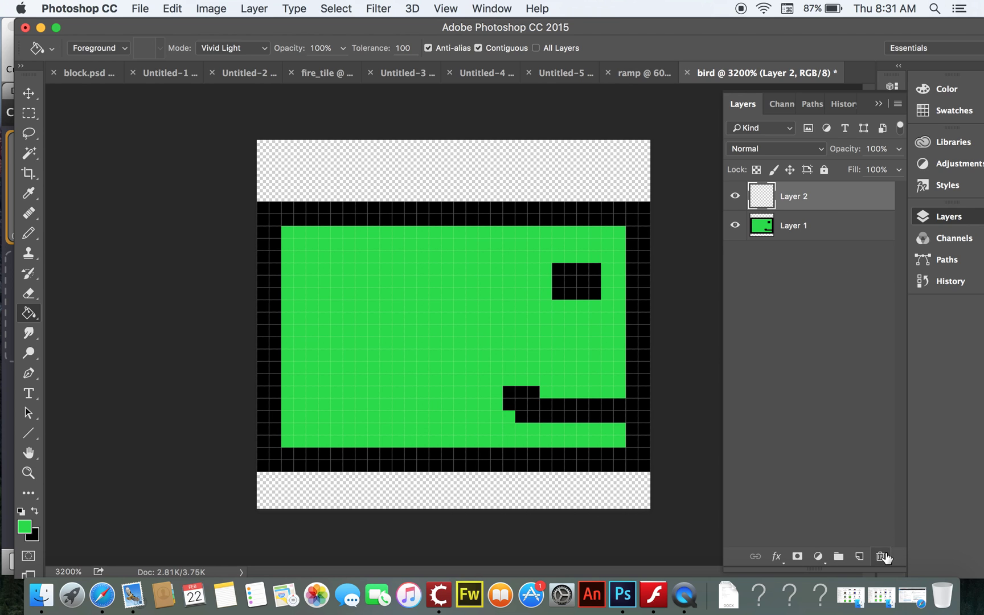
click(880, 556)
click(625, 230)
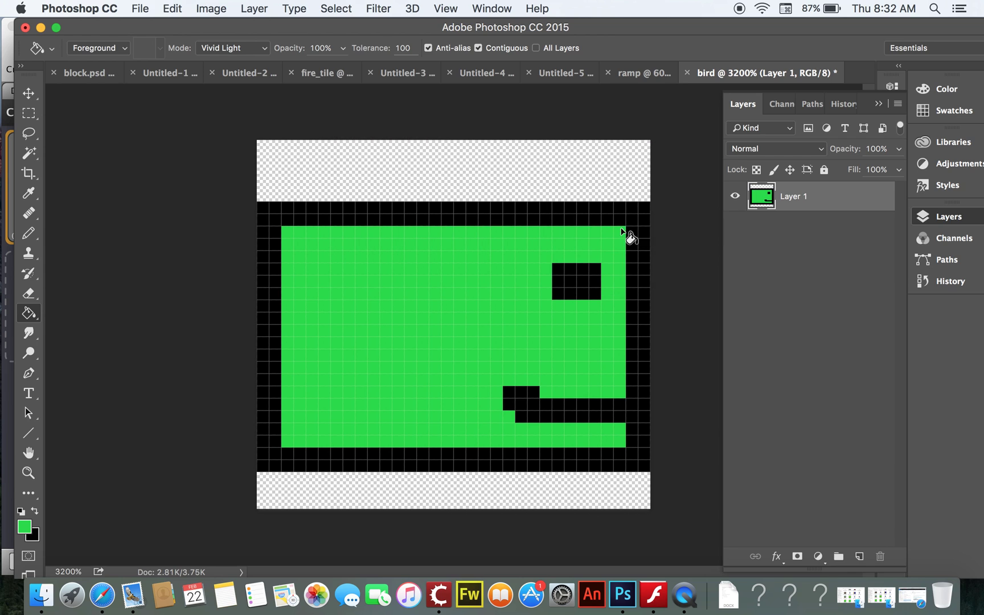
- Duplicate Layer 1 within the bird document as Layer 1 copy
right_click(803, 200)
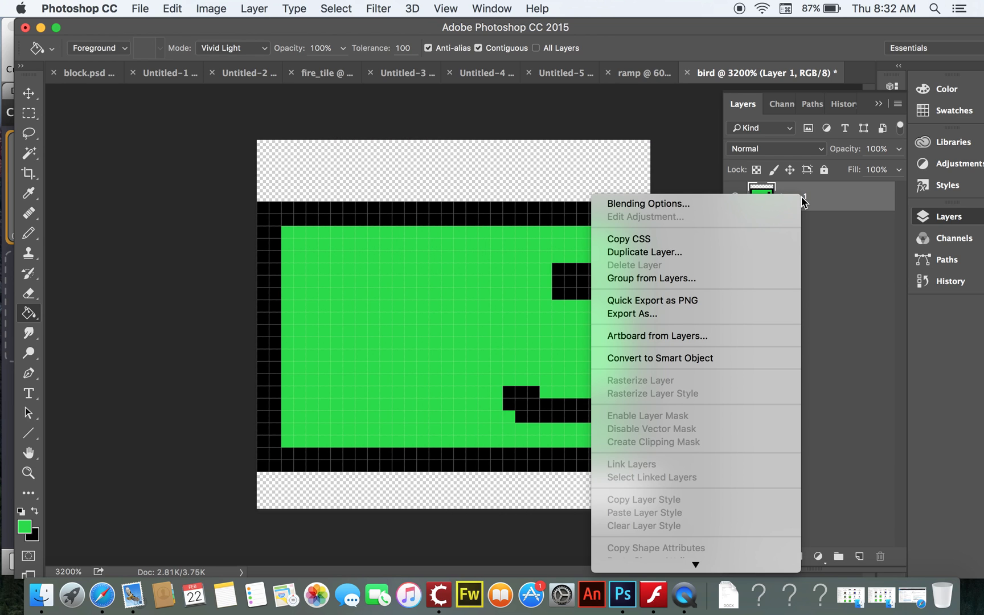
click(710, 258)
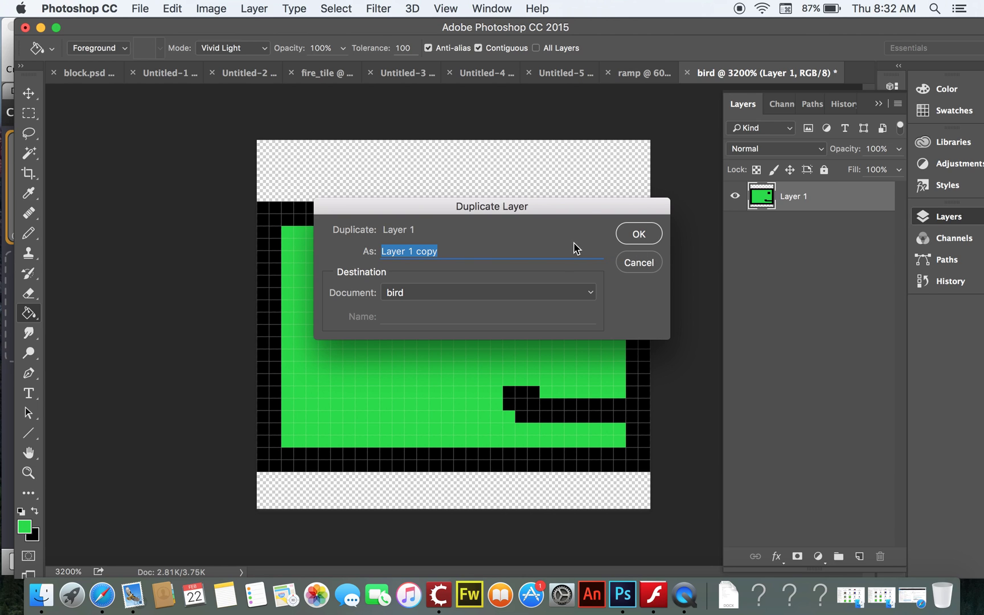
click(645, 235)
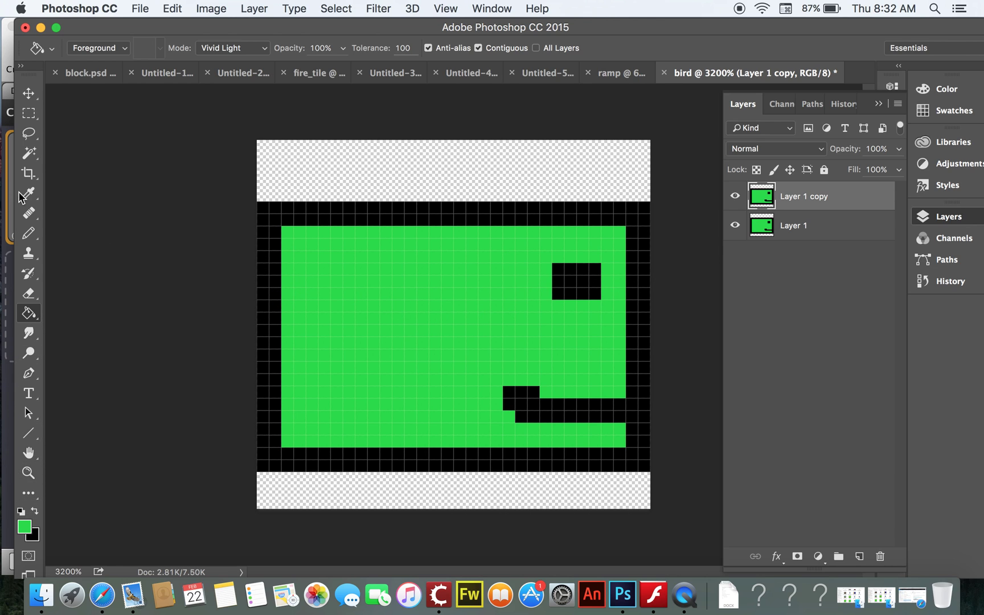
- Move the Layer 1 artwork up 5 px to the top edge of the canvas with Free Transform
click(29, 233)
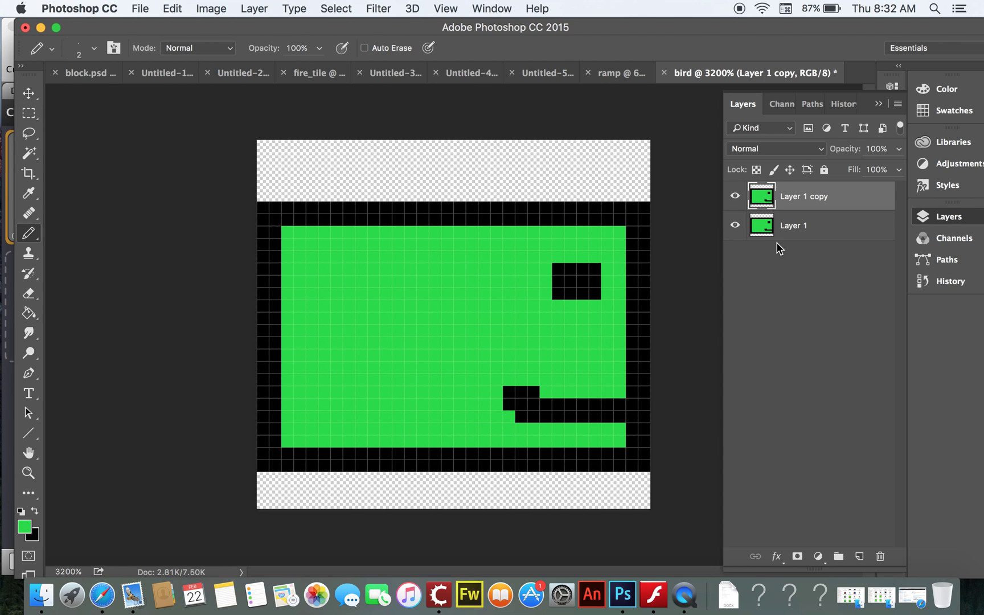
click(801, 228)
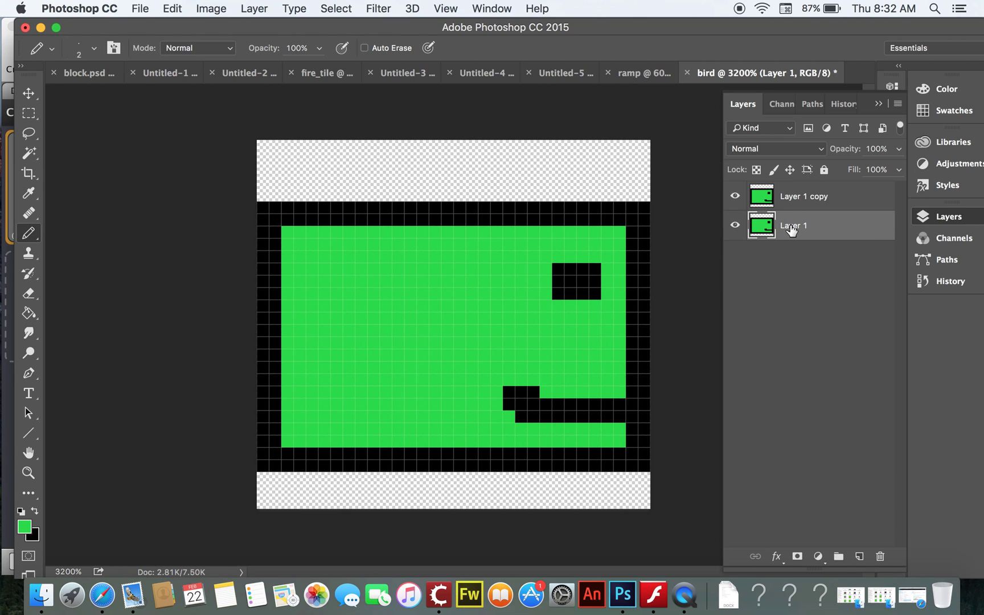
key(super+t)
key(Up)
key(Up)
key(Up)
key(Up)
key(Up)
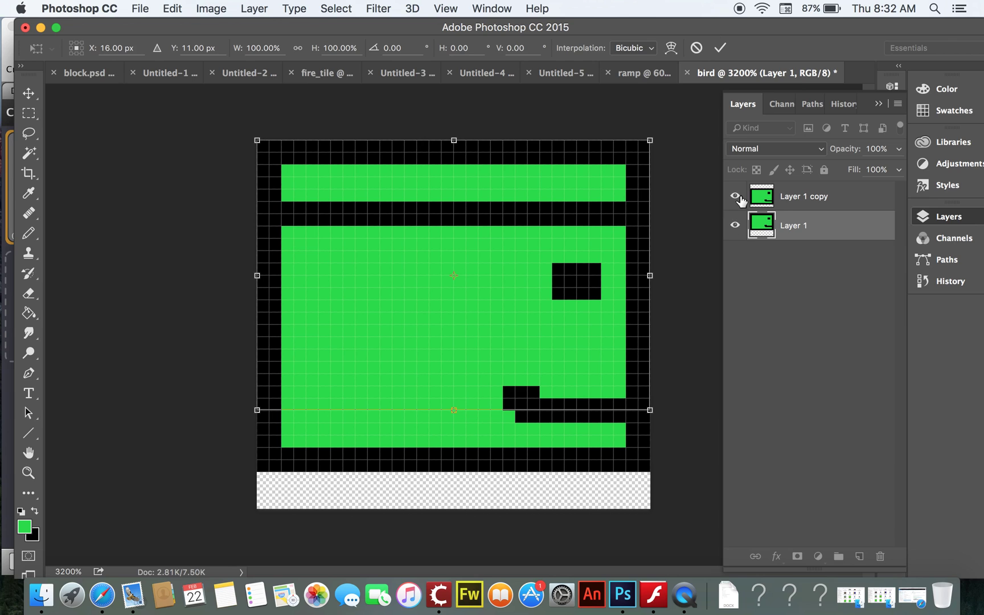
key(Return)
key(b)
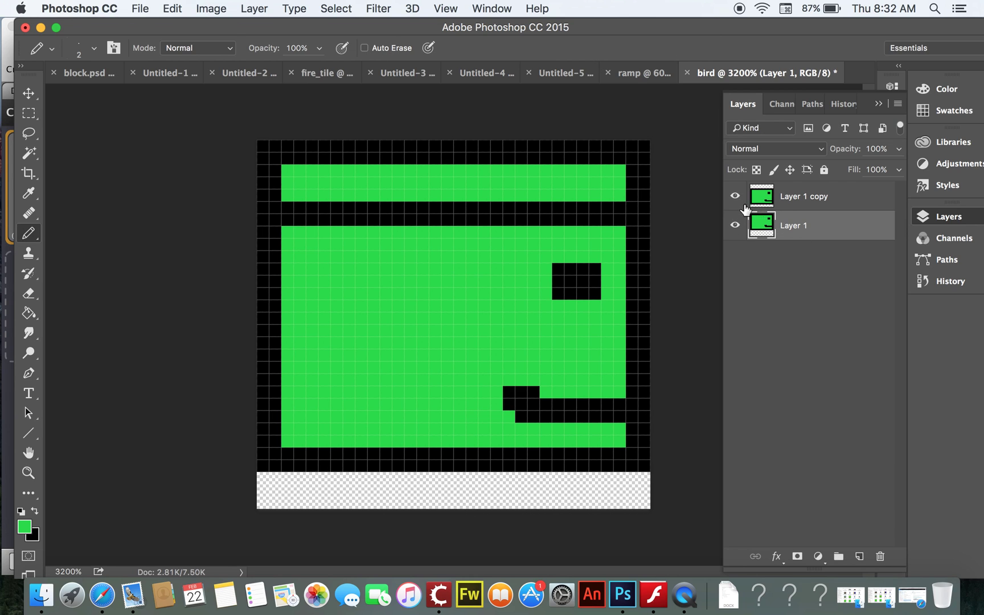
- Move the Layer 1 copy artwork up 5 px to the canvas's top edge, hiding Layer 1 meanwhile and showing it again
click(809, 202)
click(736, 226)
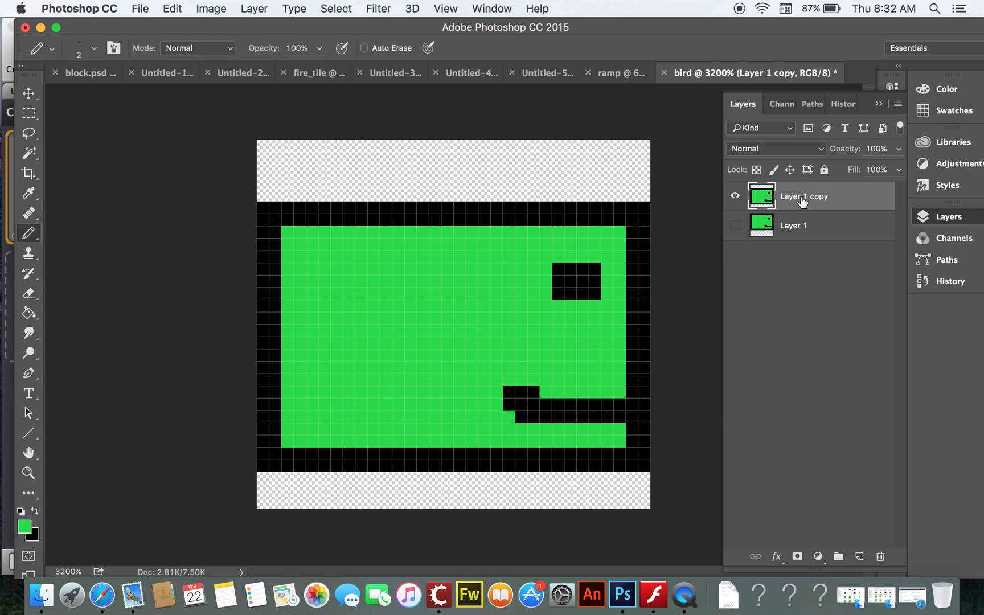
key(ctrl+t)
key(Up)
key(Up)
key(Up)
key(Up)
key(Up)
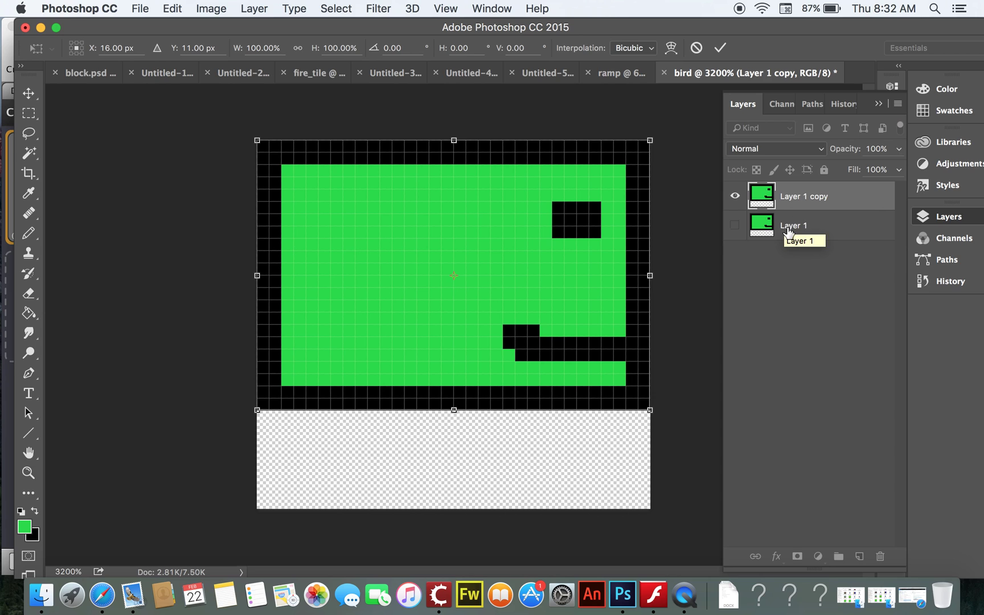
key(Return)
click(736, 225)
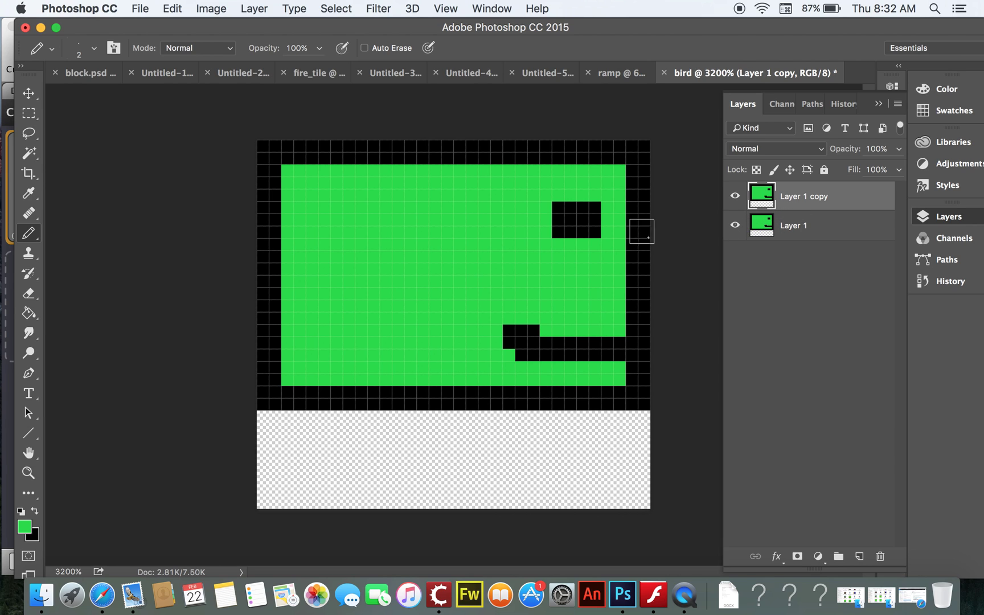
- Hide Layer 1 and set the Pencil's brush size to 1 px
click(734, 226)
click(94, 52)
click(151, 76)
text(1)
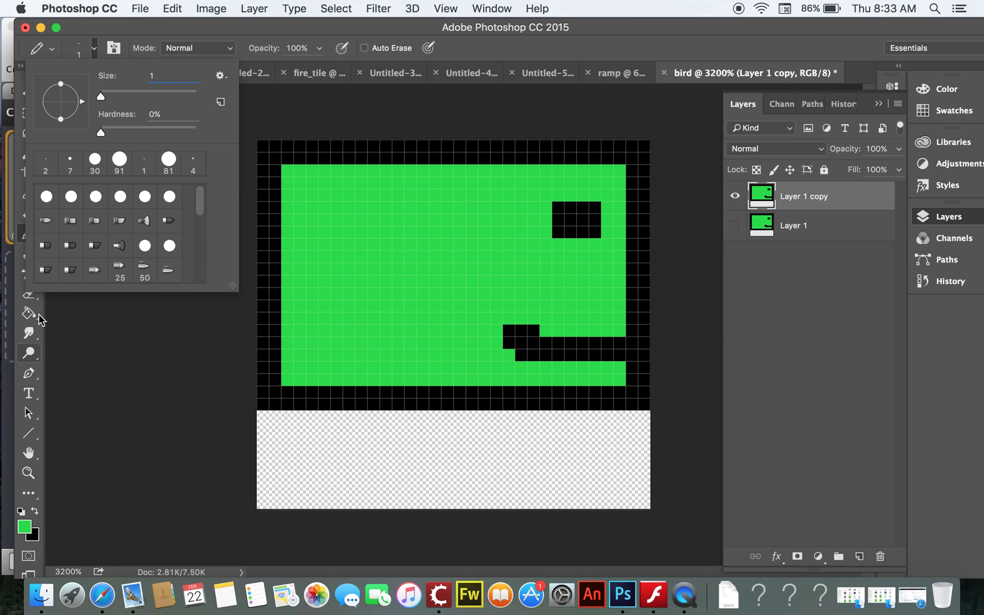
click(78, 337)
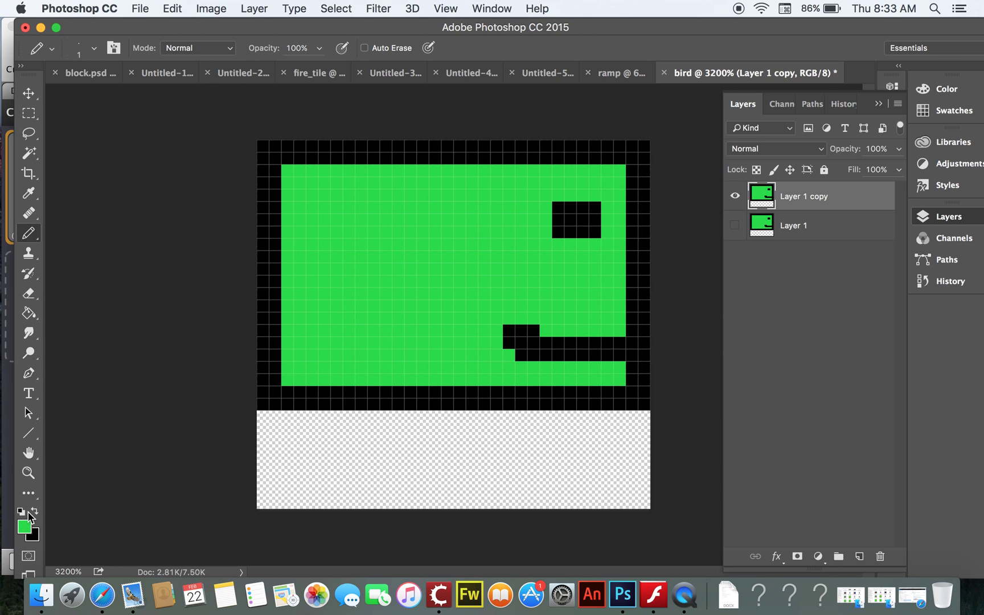
- Reset the colors to default and set the foreground color to red f30c0c for the Pencil
click(22, 510)
click(29, 530)
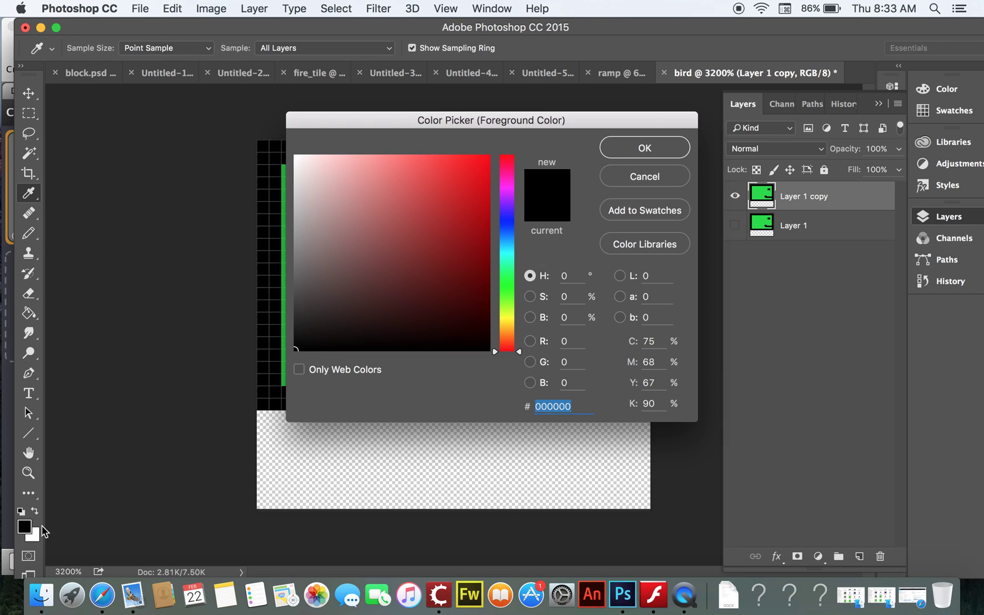
click(480, 164)
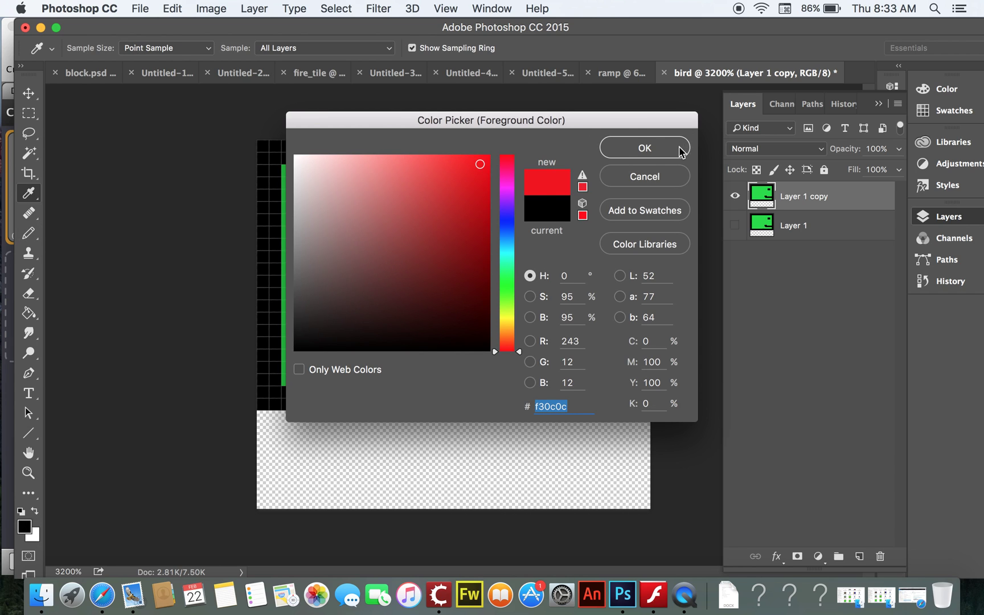
click(681, 149)
key(b)
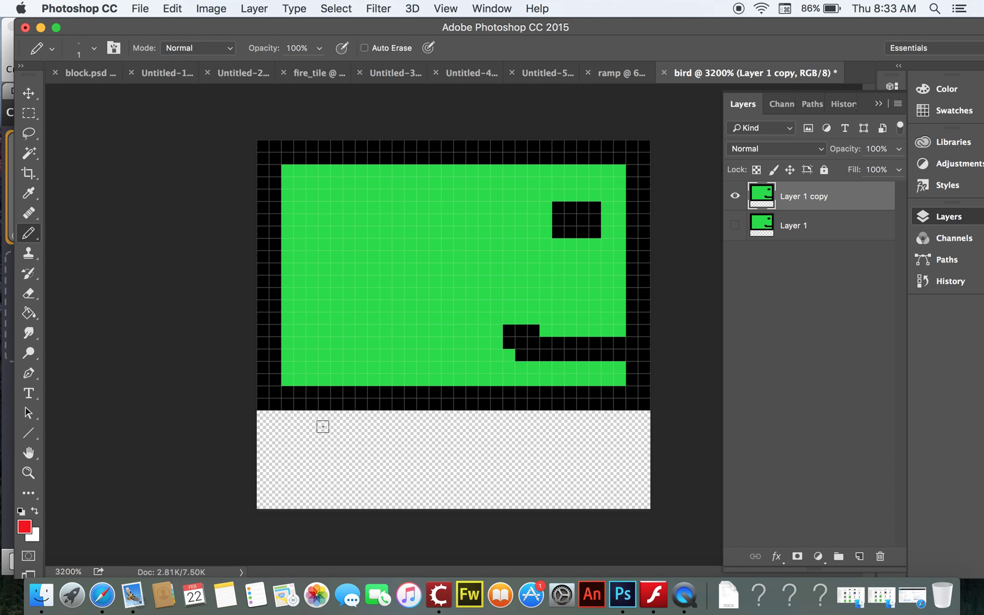
- Draw four short red strokes in the transparent area beneath the bird on Layer 1 copy
drag(311, 428, 339, 451)
drag(418, 441, 422, 453)
drag(521, 432, 495, 455)
drag(602, 430, 522, 467)
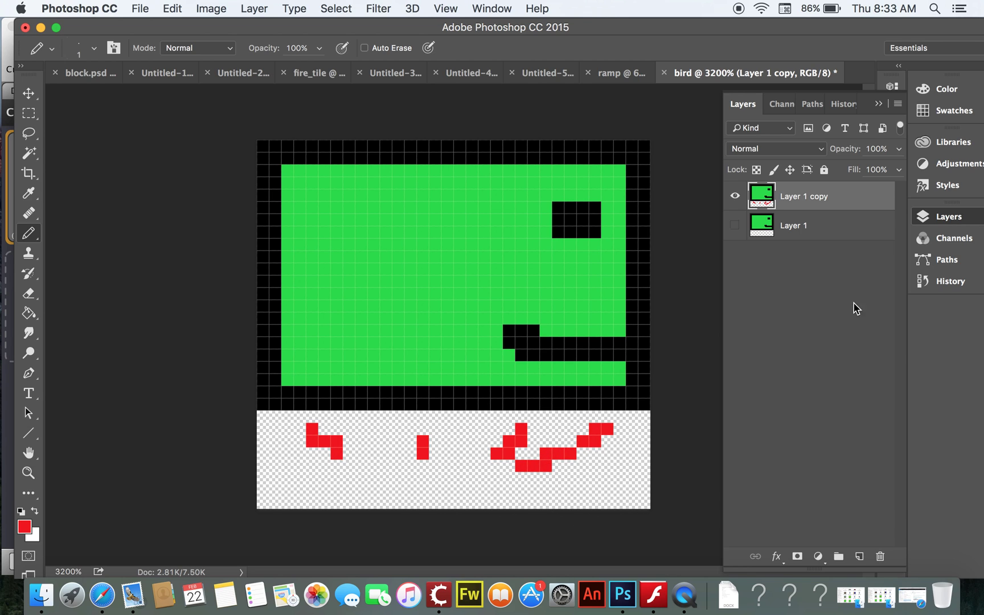
- Duplicate Layer 1 copy within the bird document as Layer 1 copy 2
right_click(800, 202)
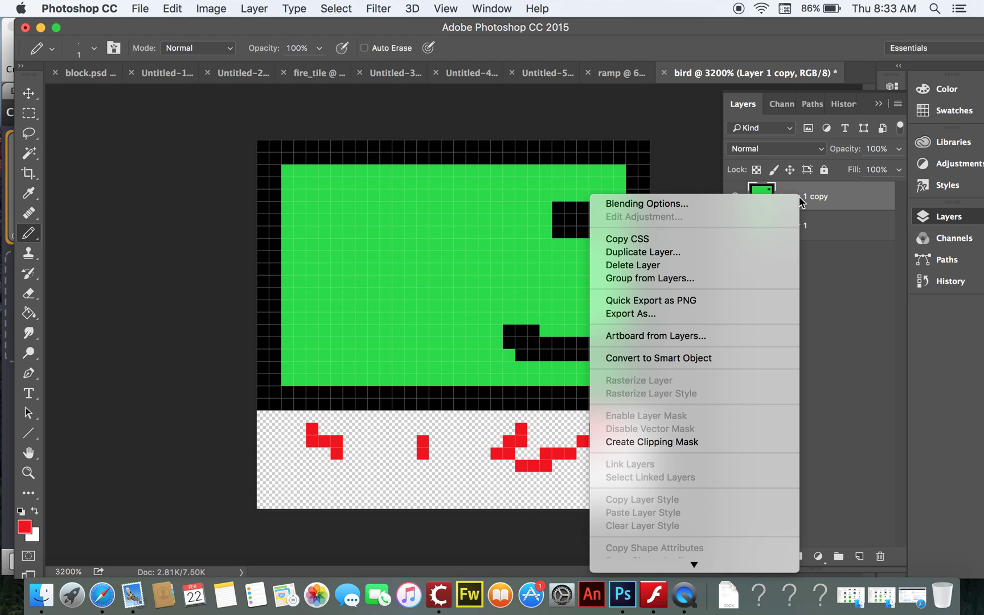
click(690, 252)
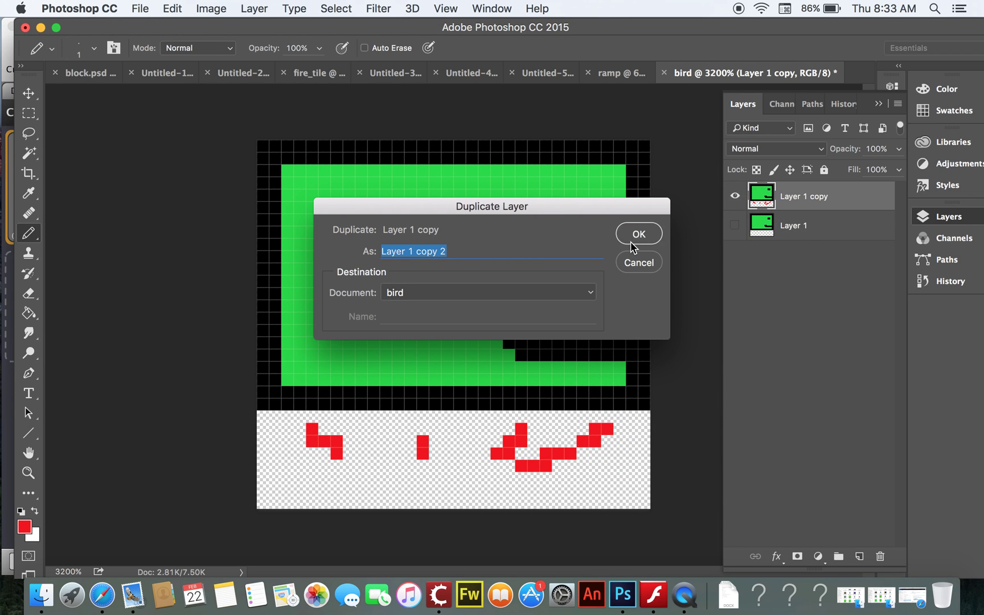
click(632, 241)
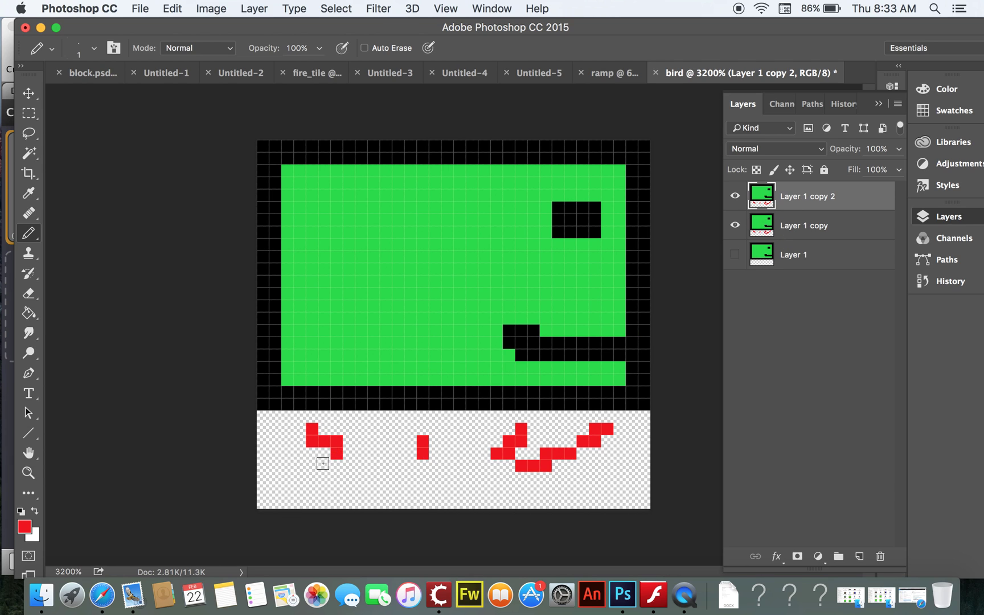
- Extend the four red strokes down toward the canvas's lower edge on Layer 1 copy 2
drag(324, 453, 388, 490)
drag(432, 455, 424, 492)
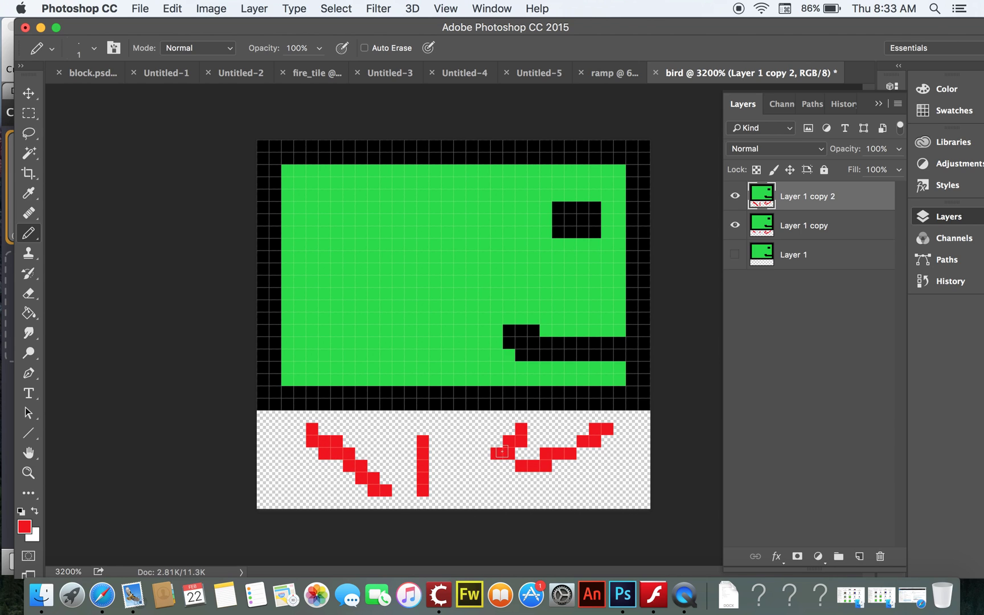
drag(503, 451, 458, 480)
drag(546, 459, 472, 501)
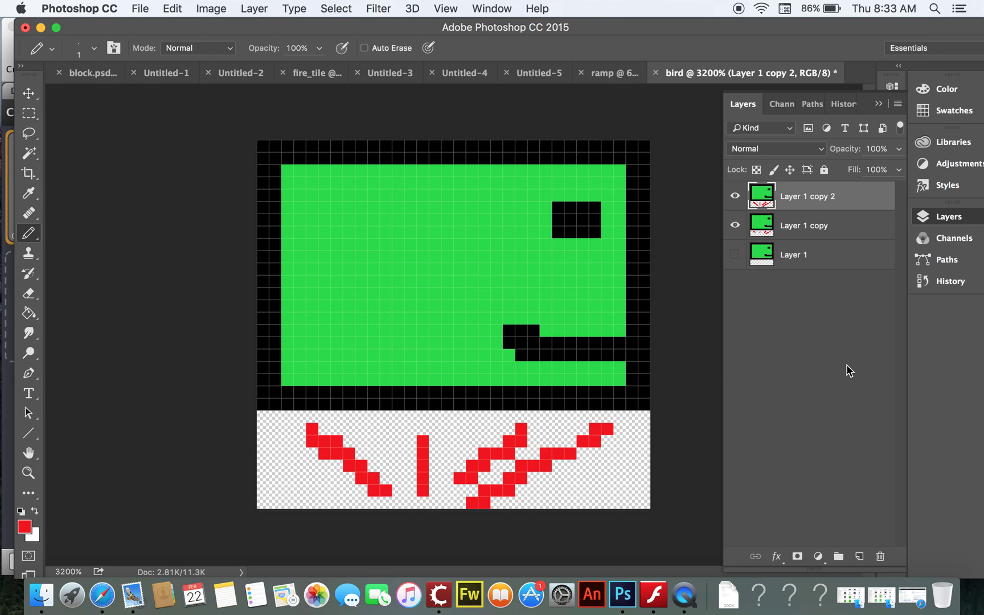
- Preview the bird's animation frames by toggling layer visibility, leaving Layer 1 and both copies visible
click(735, 256)
click(735, 226)
click(735, 196)
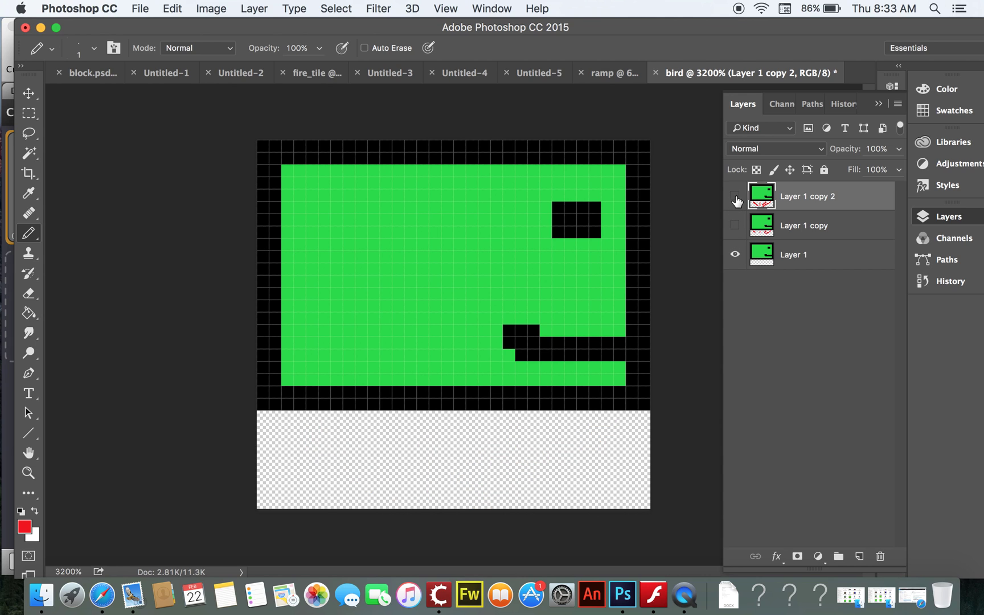
click(735, 226)
click(736, 226)
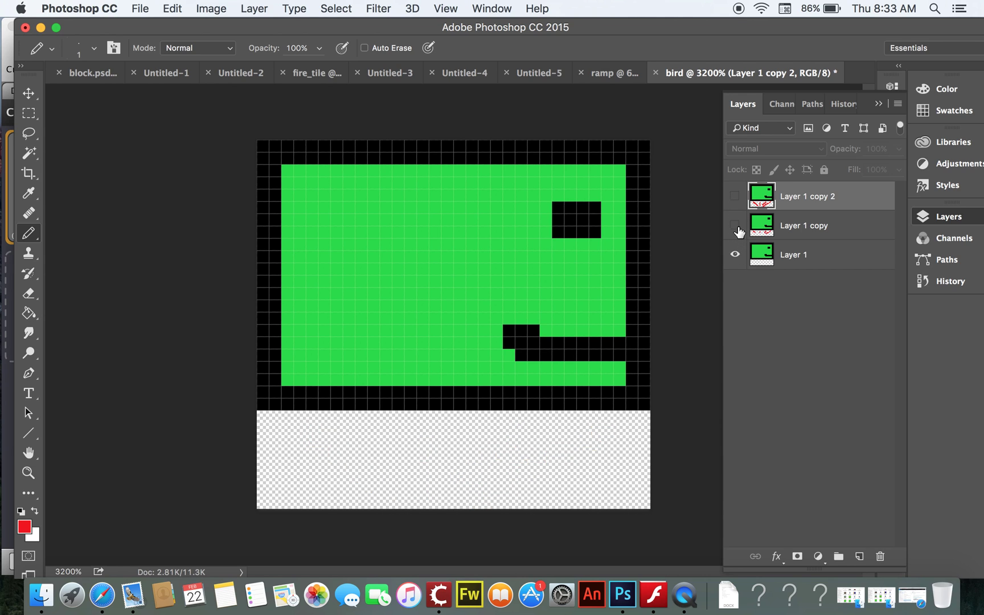
click(736, 226)
click(735, 196)
click(735, 226)
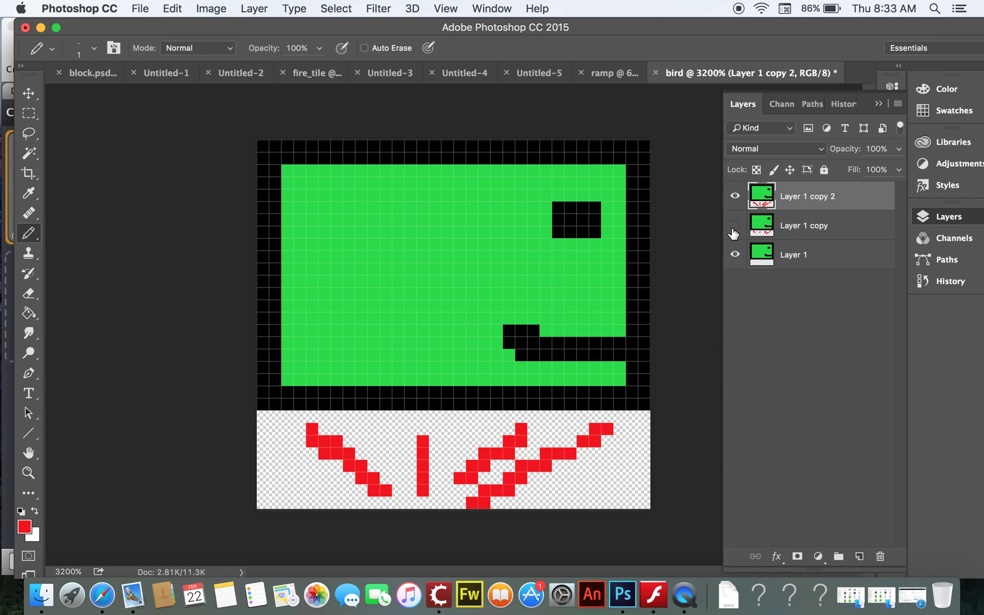
click(735, 196)
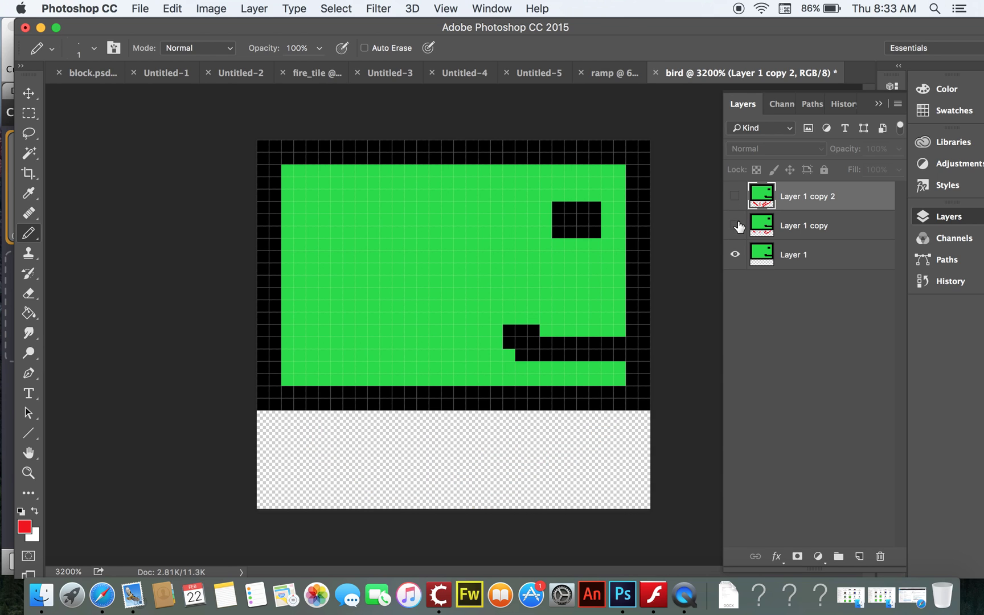
click(735, 225)
click(735, 196)
click(735, 225)
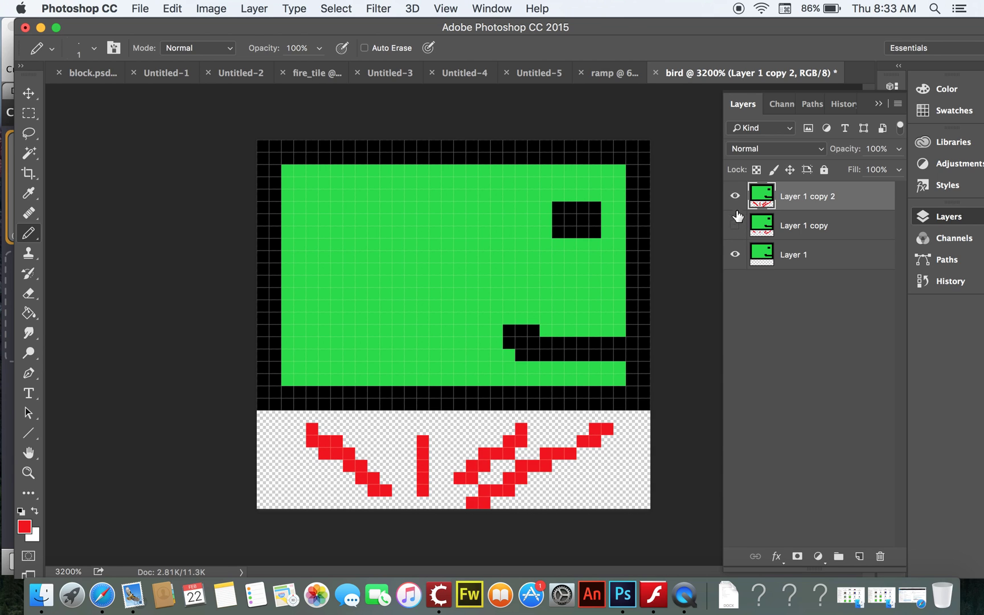
click(736, 195)
click(735, 226)
click(735, 195)
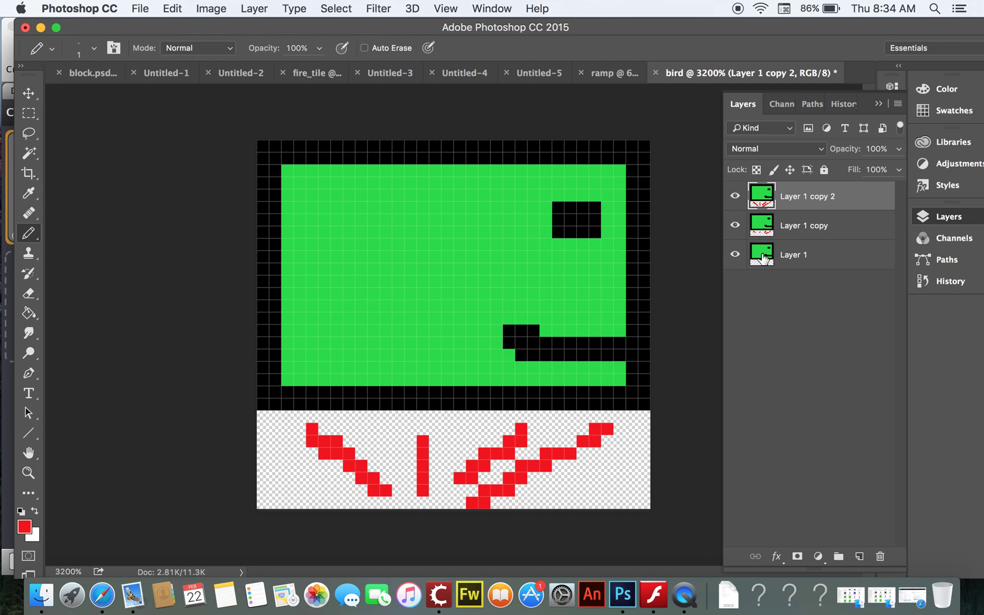
- Save the document to the Desktop as bird_flappy.psd in Photoshop format, declining to replace the existing bird.psd
click(139, 9)
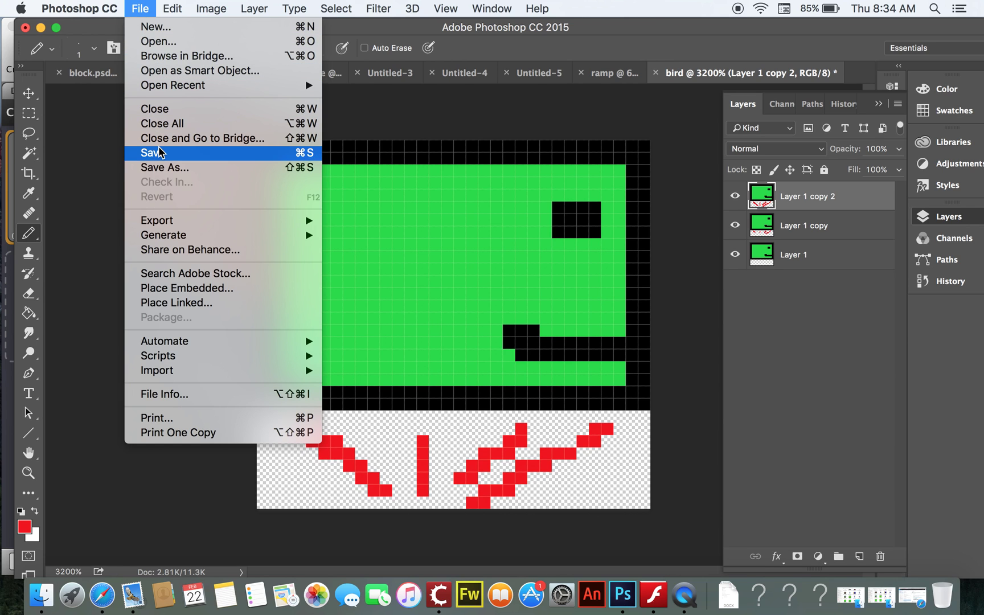
click(162, 167)
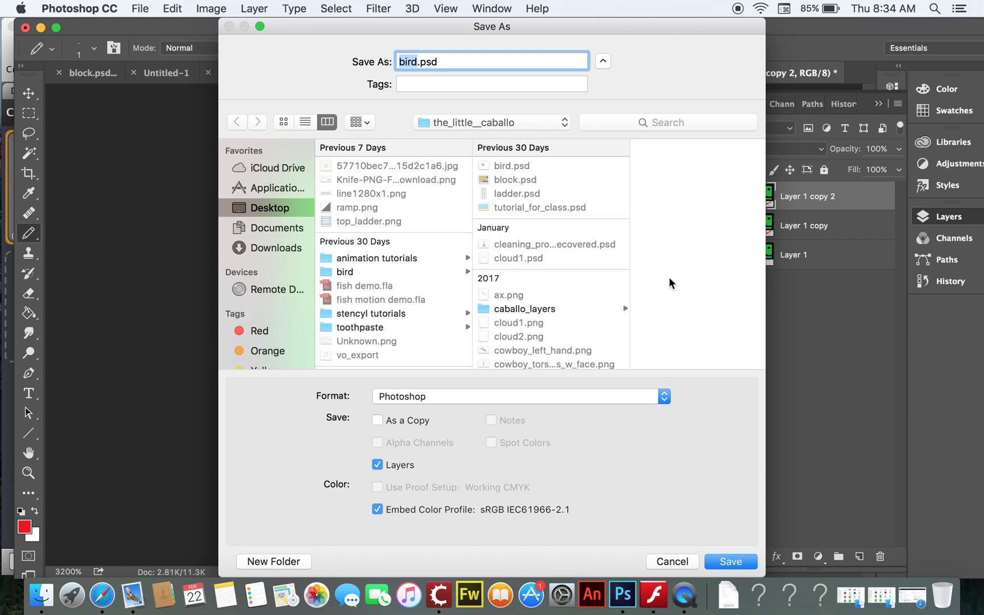
click(731, 563)
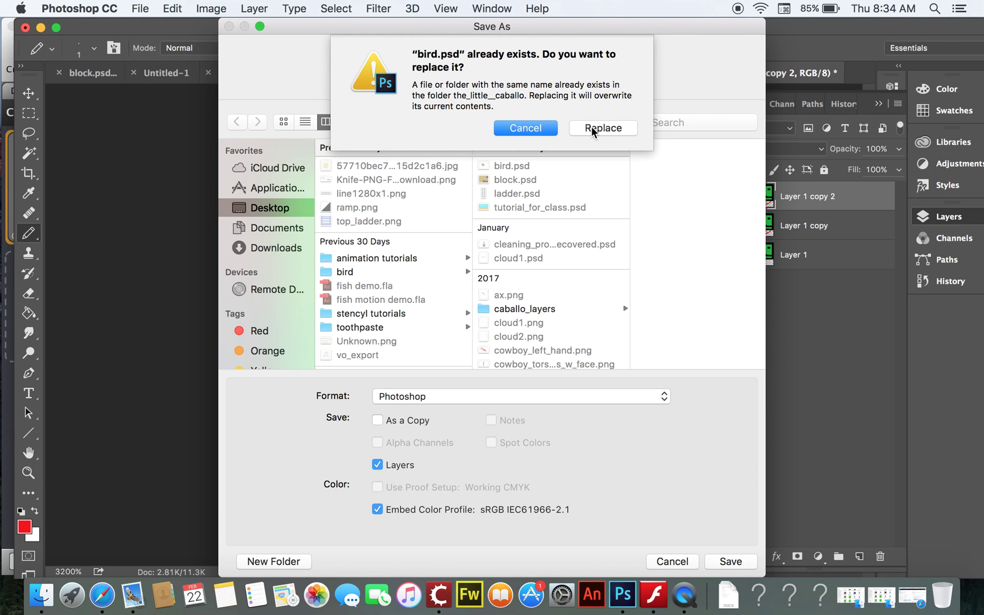
click(545, 130)
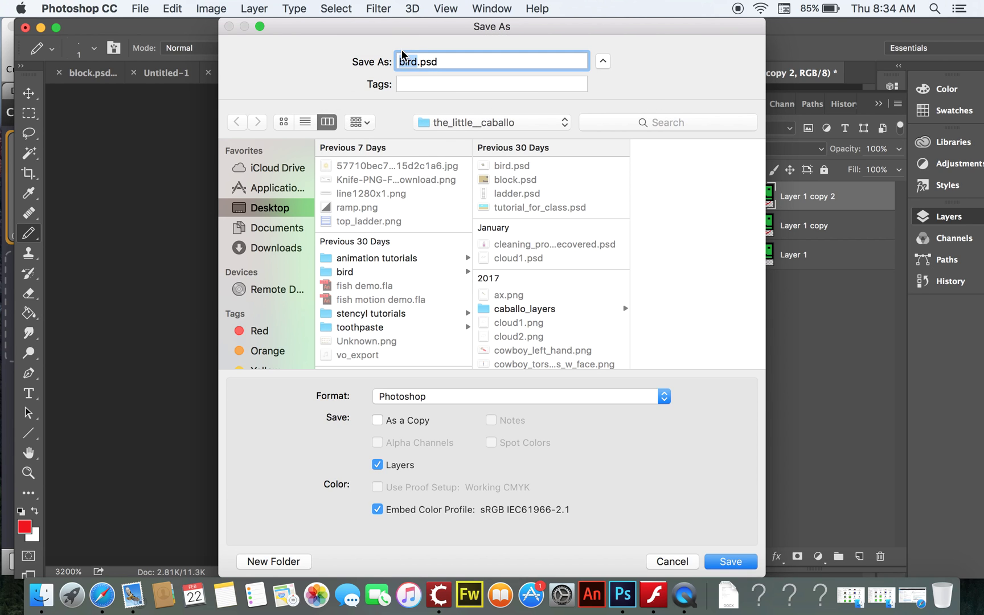
click(417, 60)
text(_flappy)
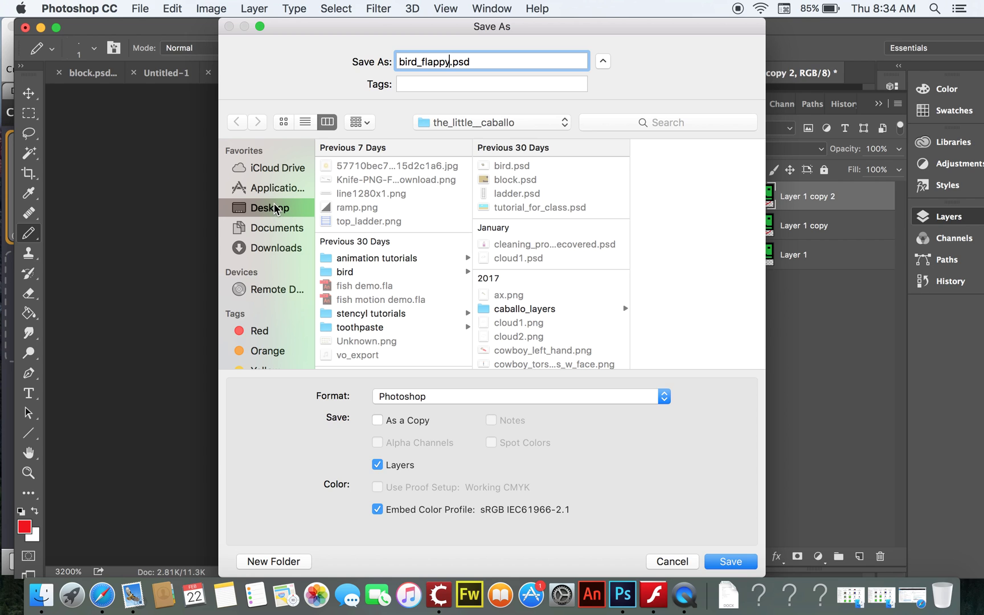
click(434, 218)
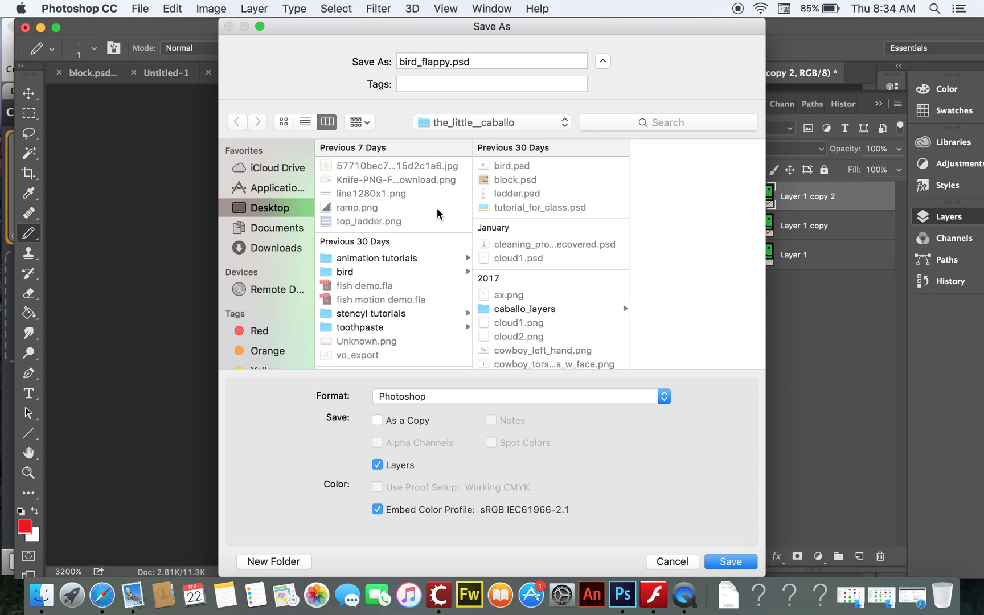
click(564, 123)
click(510, 142)
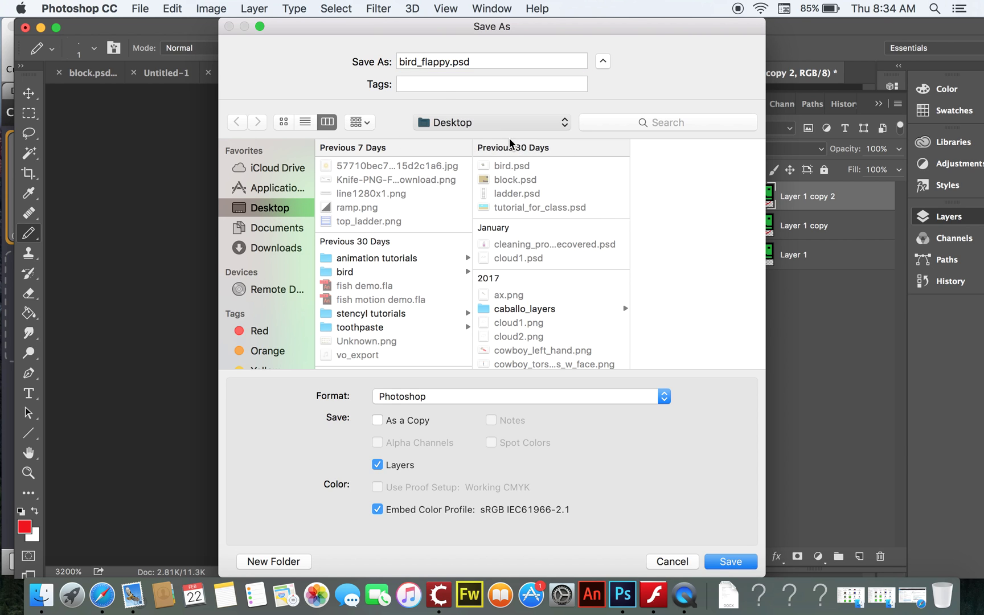
click(729, 563)
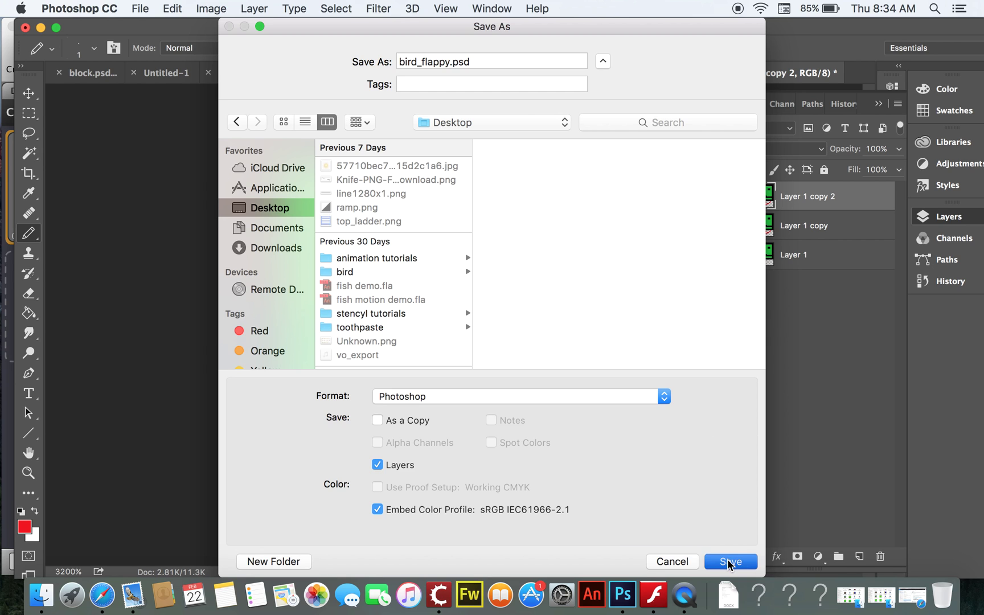
click(679, 223)
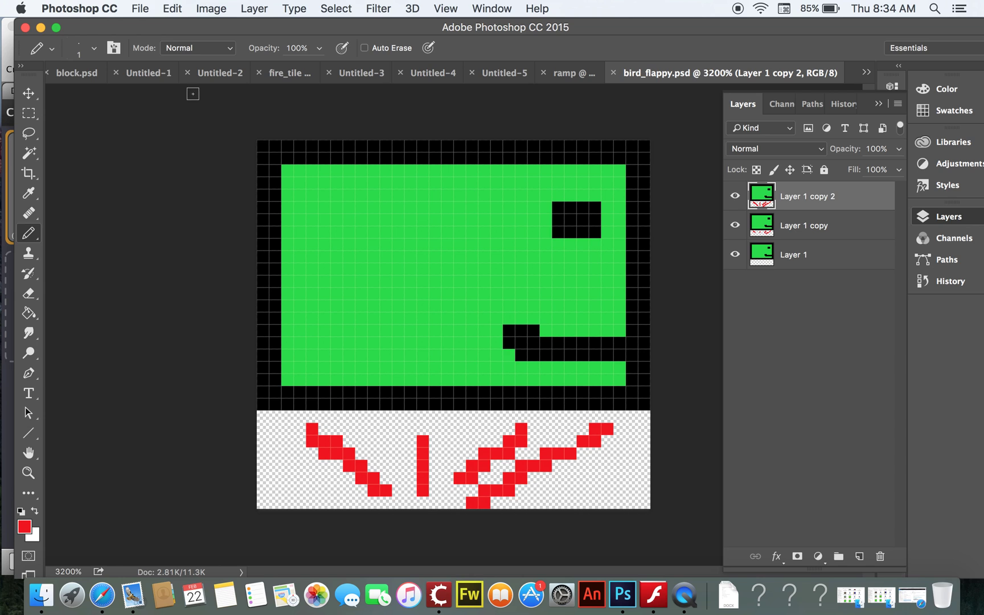
- Export the visible layers to files as trimmed, transparent PNG-24 images with prefix bird_flappy in the Desktop's bird folder
click(140, 10)
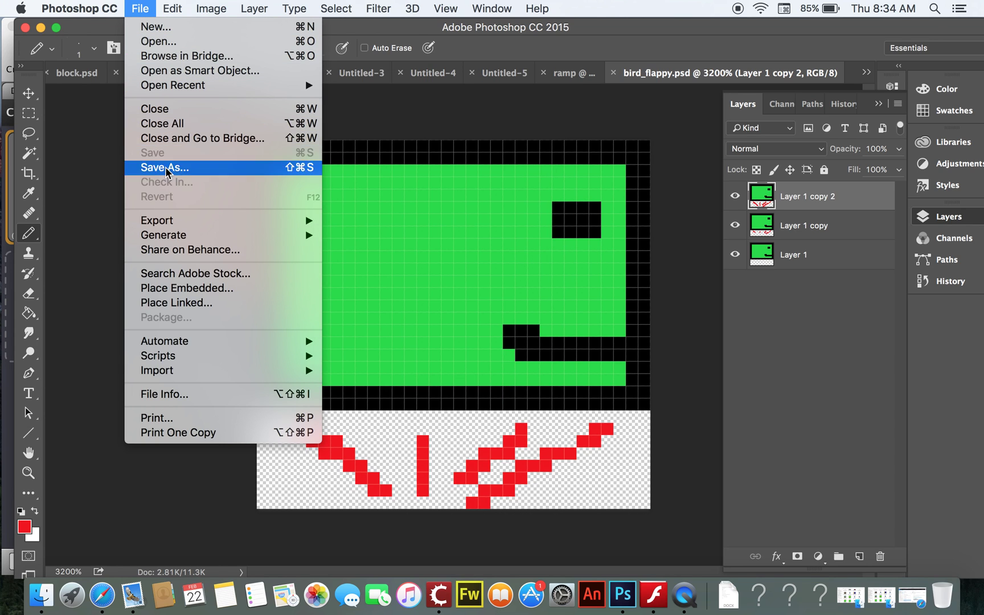
mouse_move(185, 227)
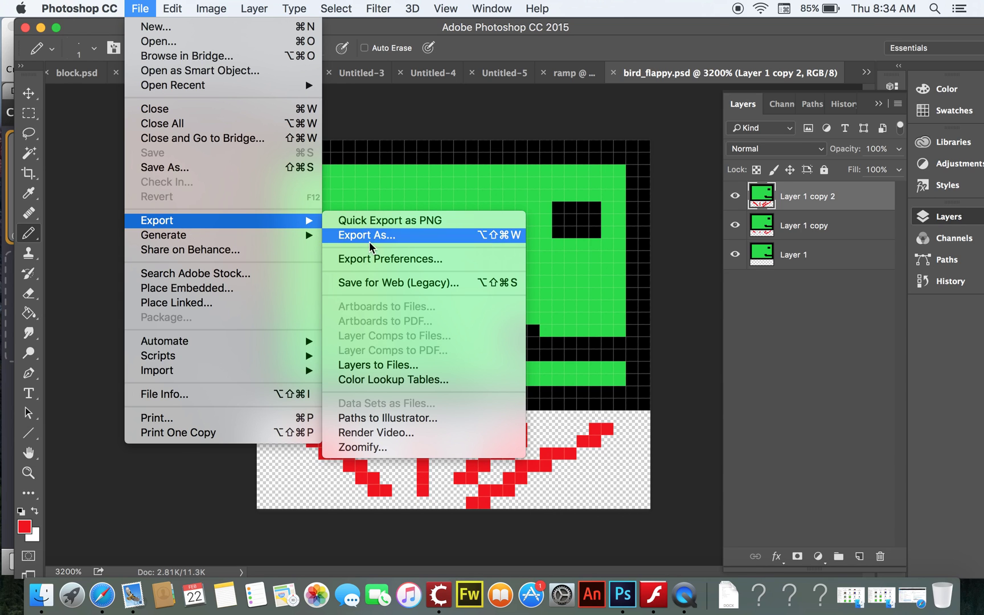
click(392, 365)
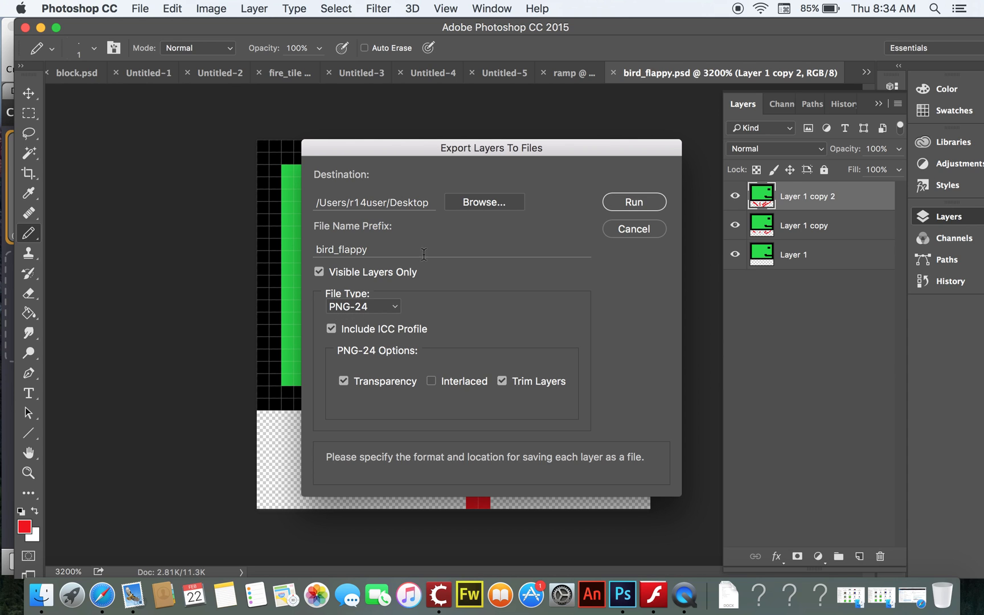
click(478, 203)
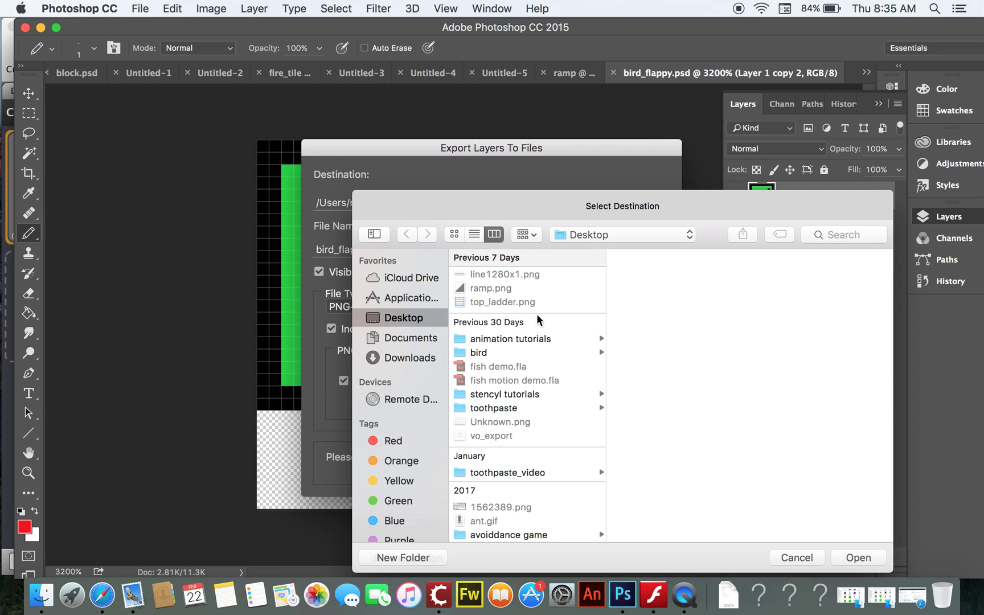
click(474, 356)
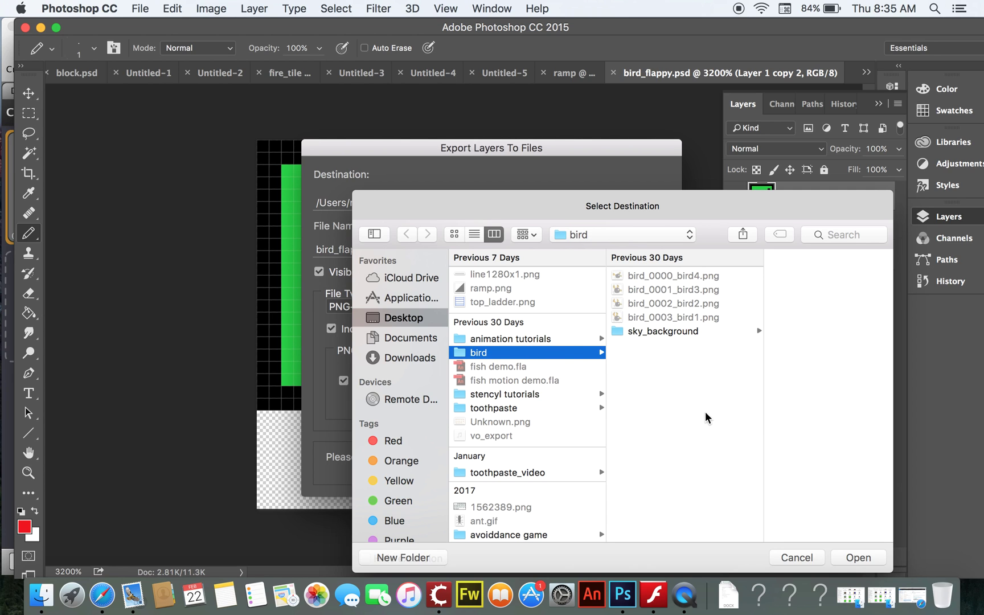
click(860, 557)
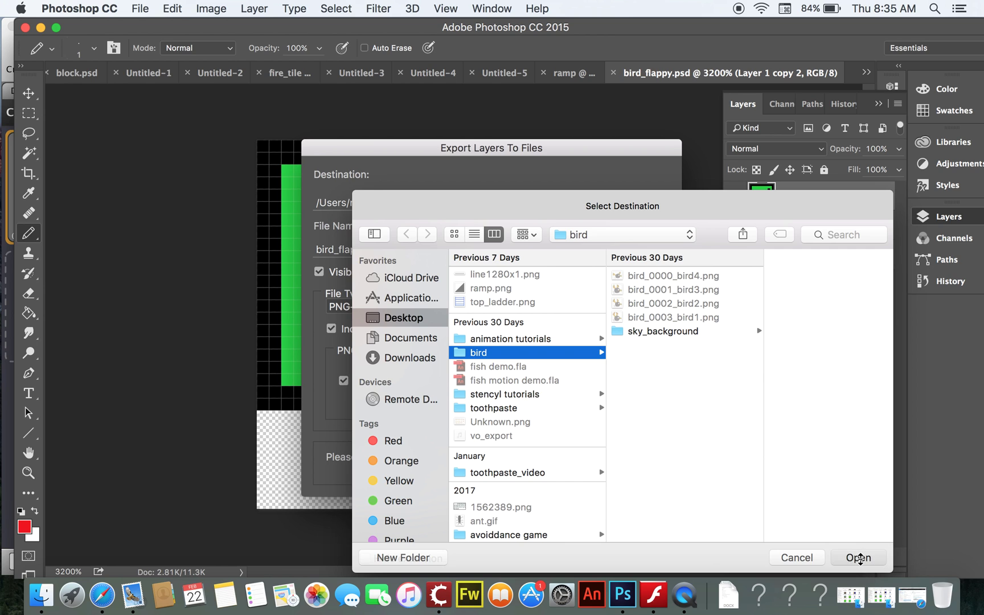
click(647, 200)
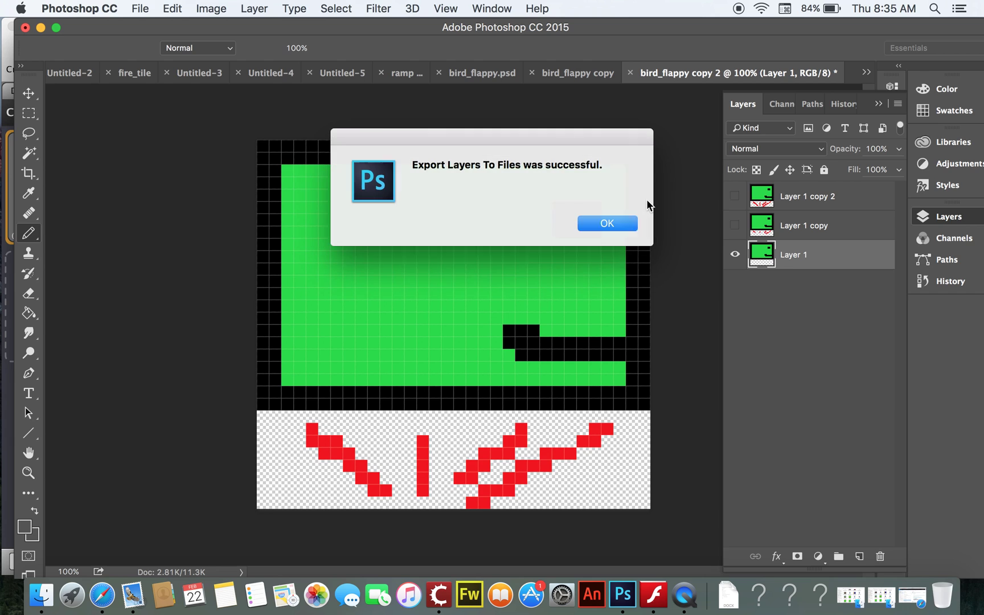
click(614, 222)
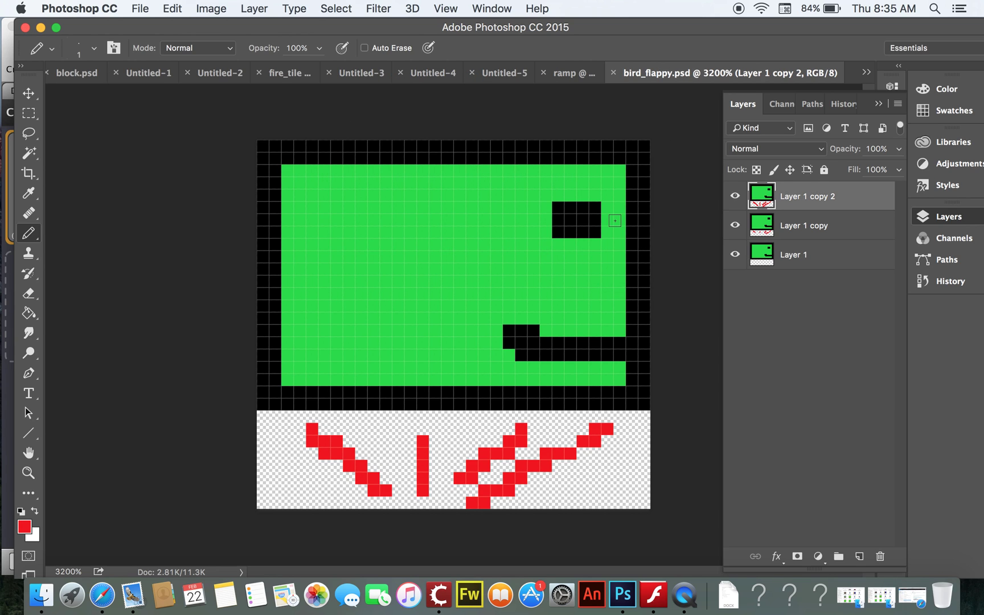
- Minimize Photoshop to return to the flappy bird project in Stencyl
click(40, 27)
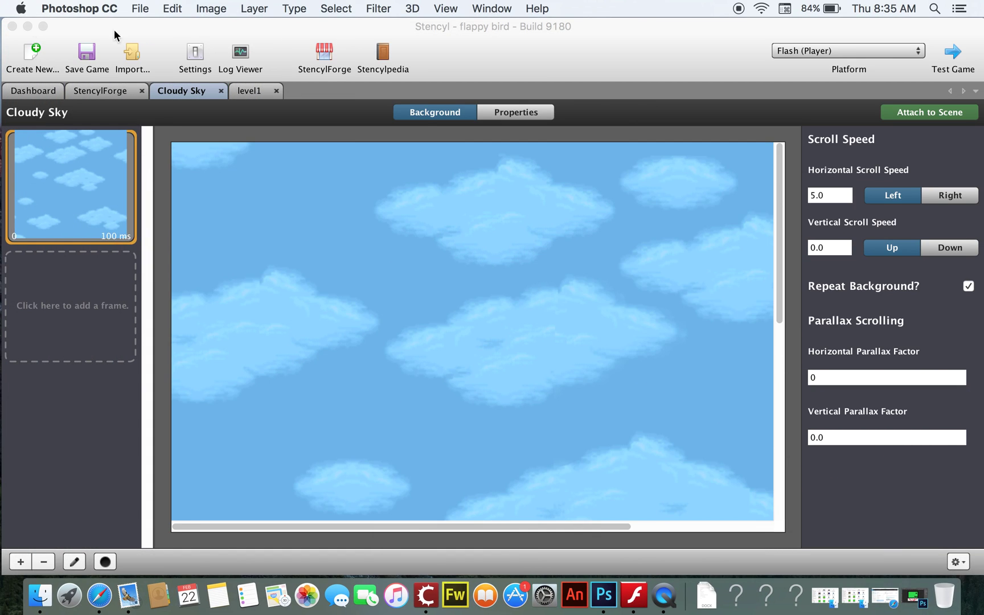
- Create a new actor type named bird in the game's resources
click(33, 91)
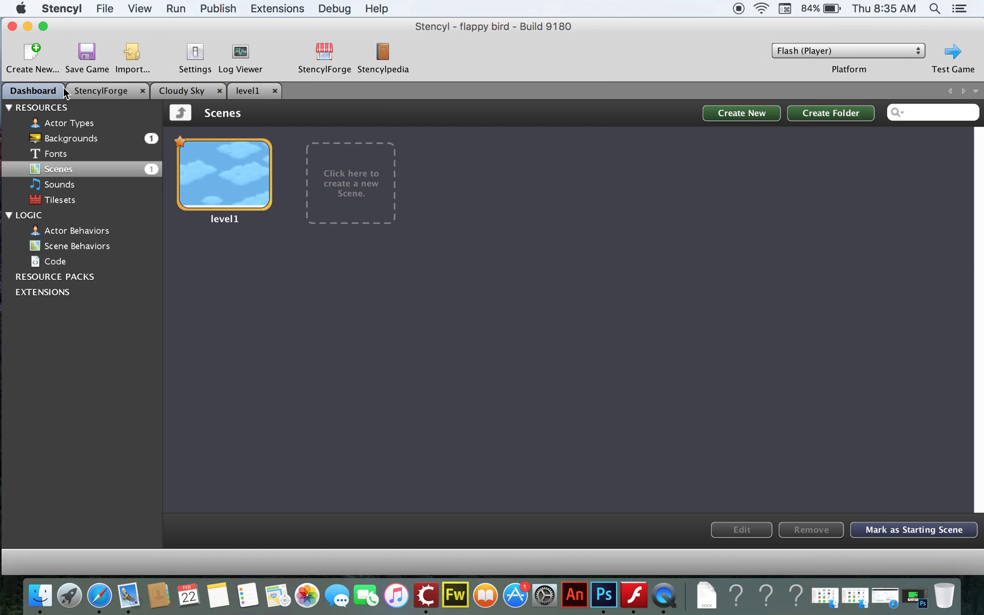
click(70, 124)
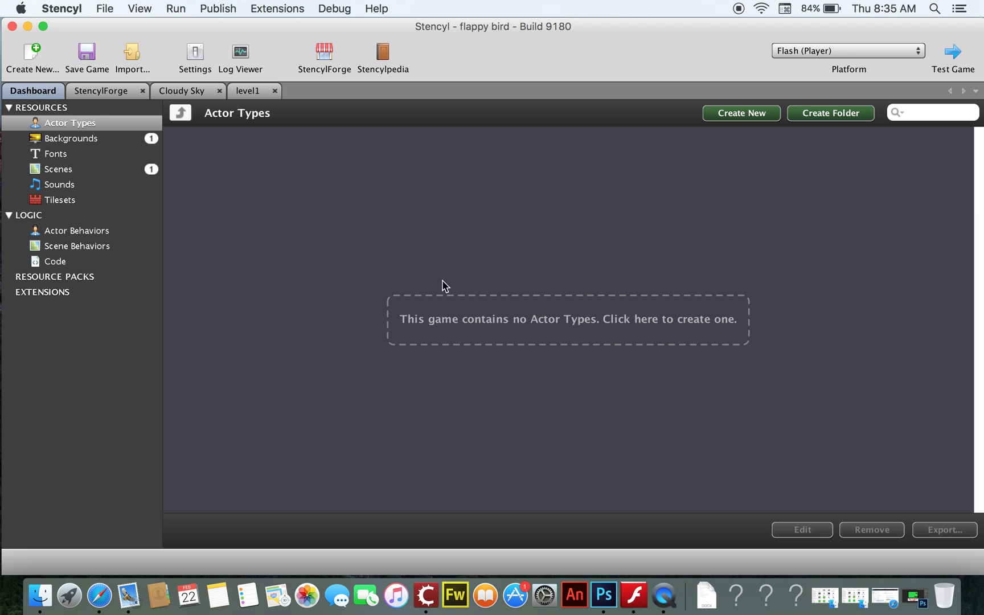
click(464, 314)
text(bird)
click(574, 240)
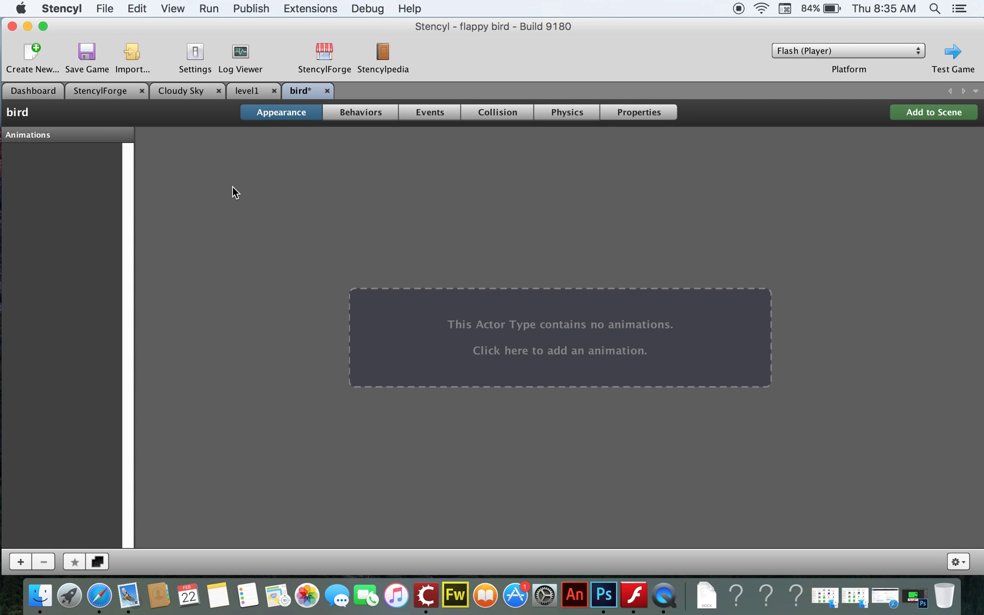
- Add an animation to the bird actor and import bird_flappy_0002_Layer-1.png from the Desktop's bird folder as its frame
click(530, 353)
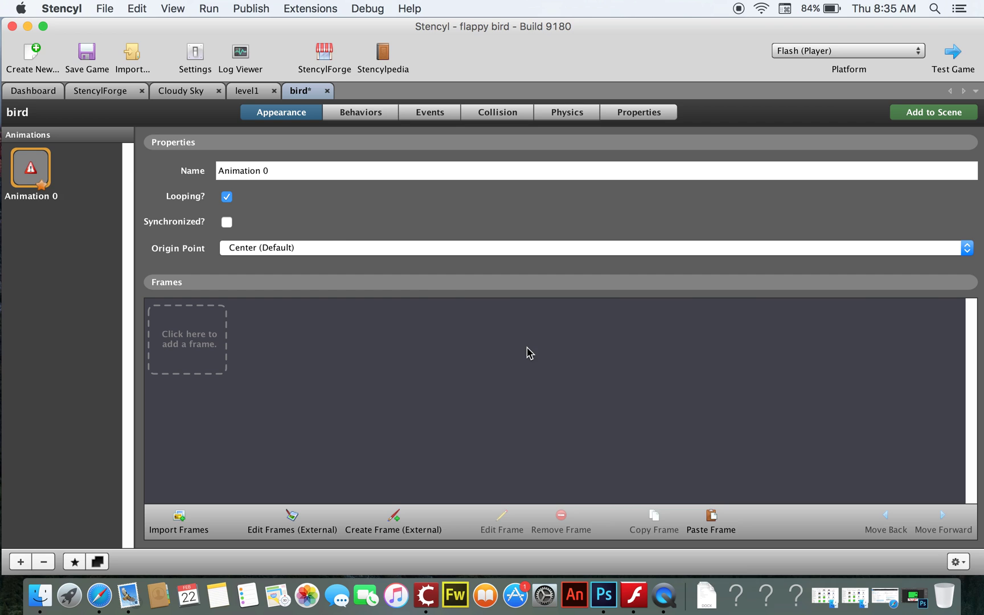
click(188, 336)
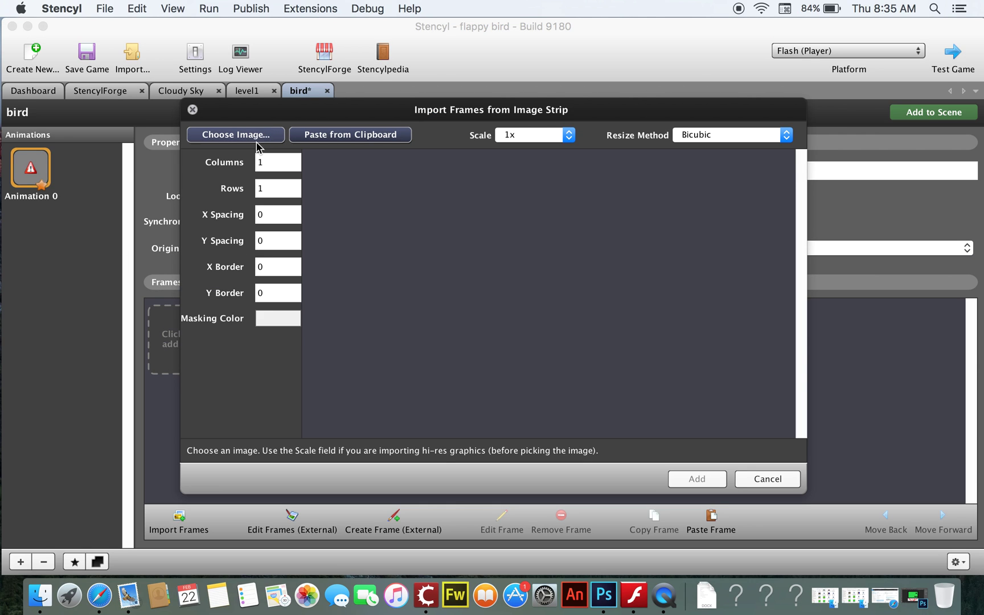
click(260, 136)
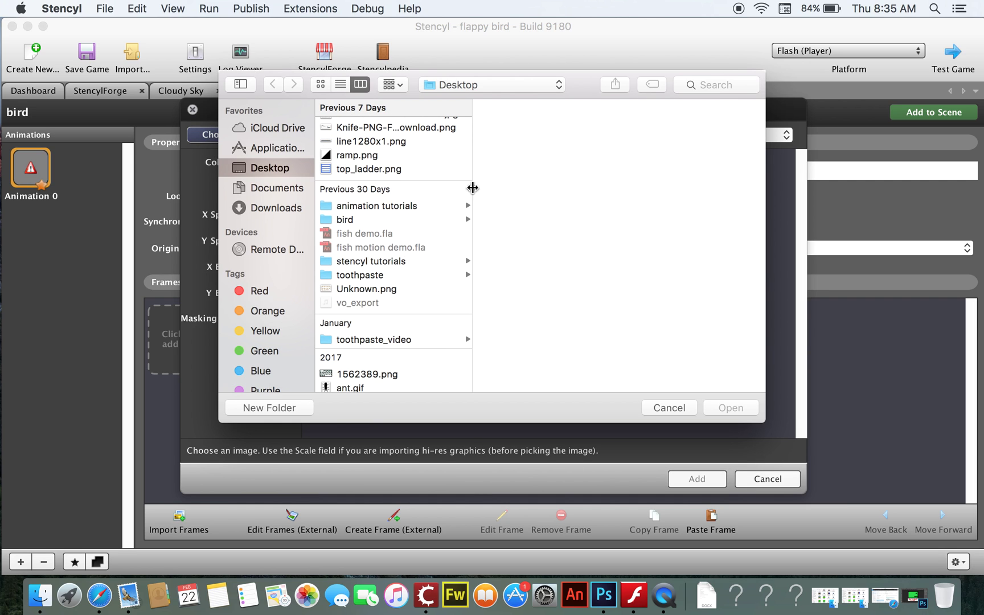
click(347, 221)
click(544, 232)
click(532, 218)
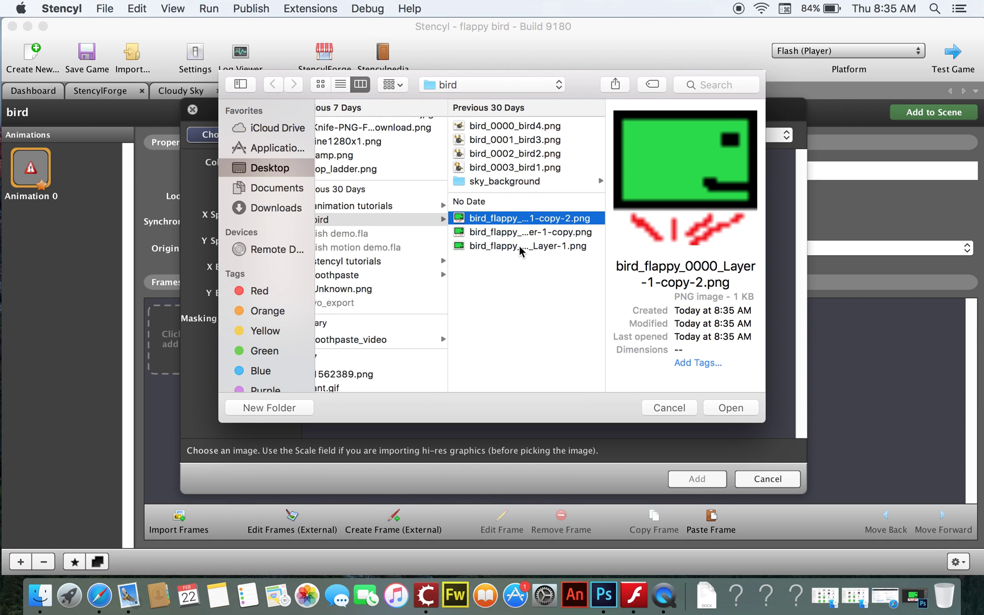
click(519, 246)
click(733, 407)
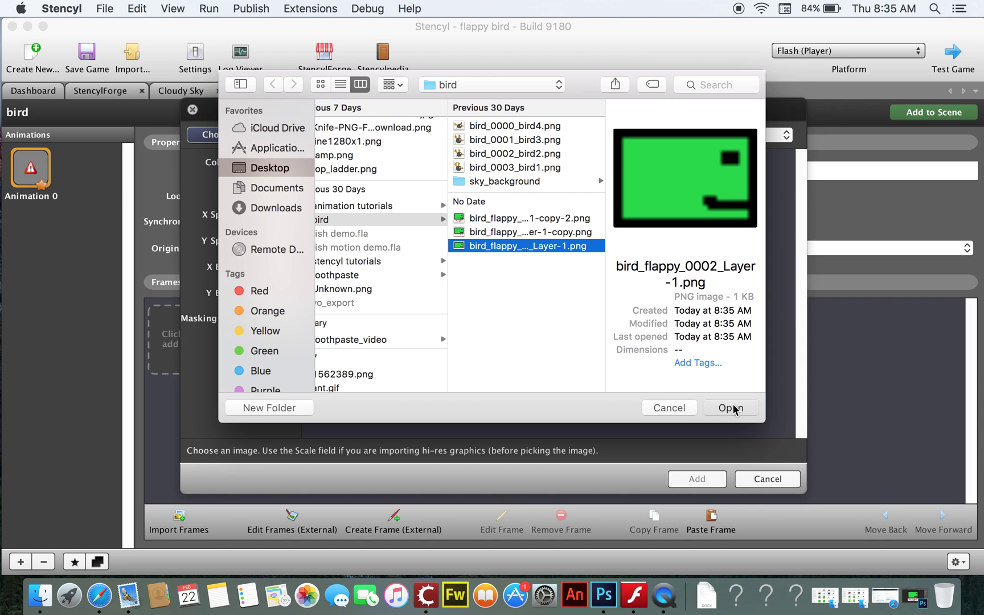
click(697, 479)
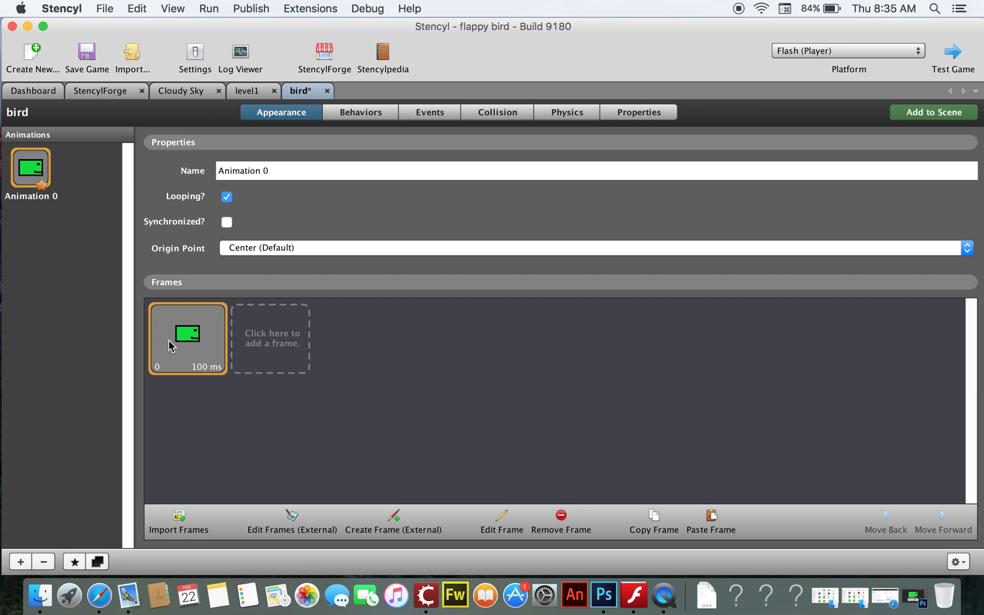
- Rename the actor's first animation to bird
click(20, 563)
triple_click(280, 175)
text(bird)
- Add a second animation to the bird actor and name it flying
click(21, 561)
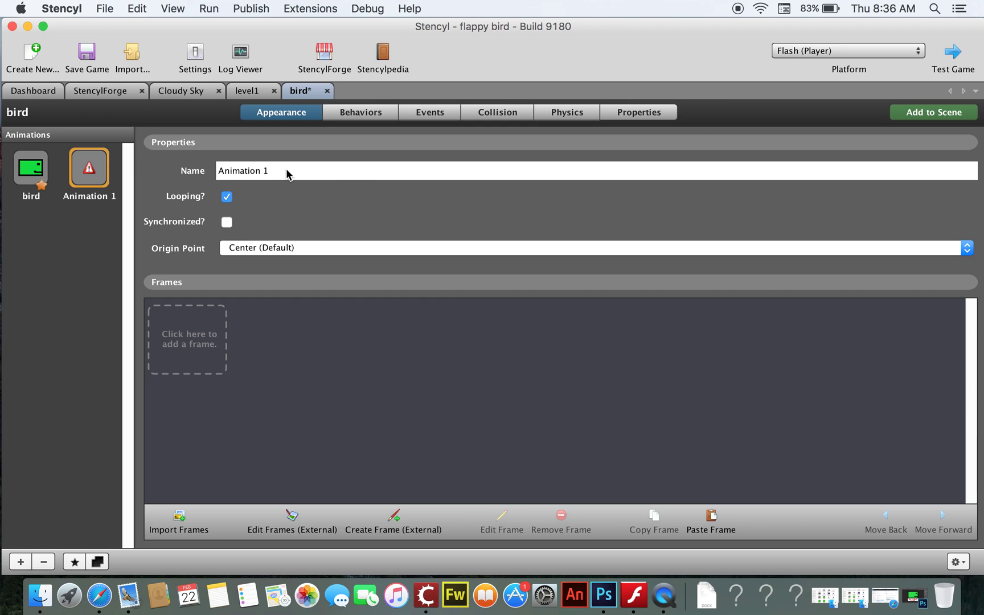
click(287, 174)
drag(287, 173, 221, 174)
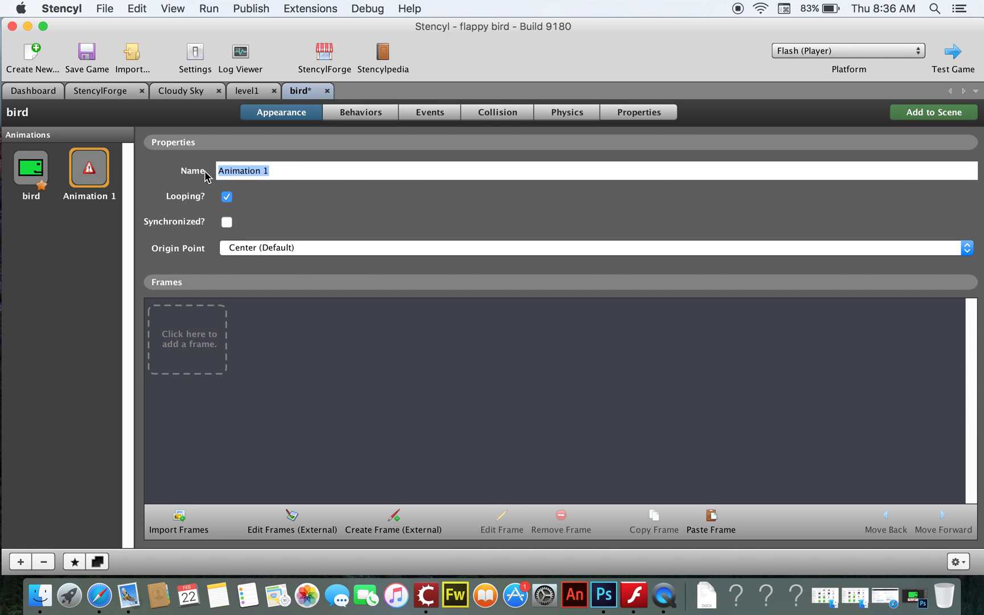
text(flying)
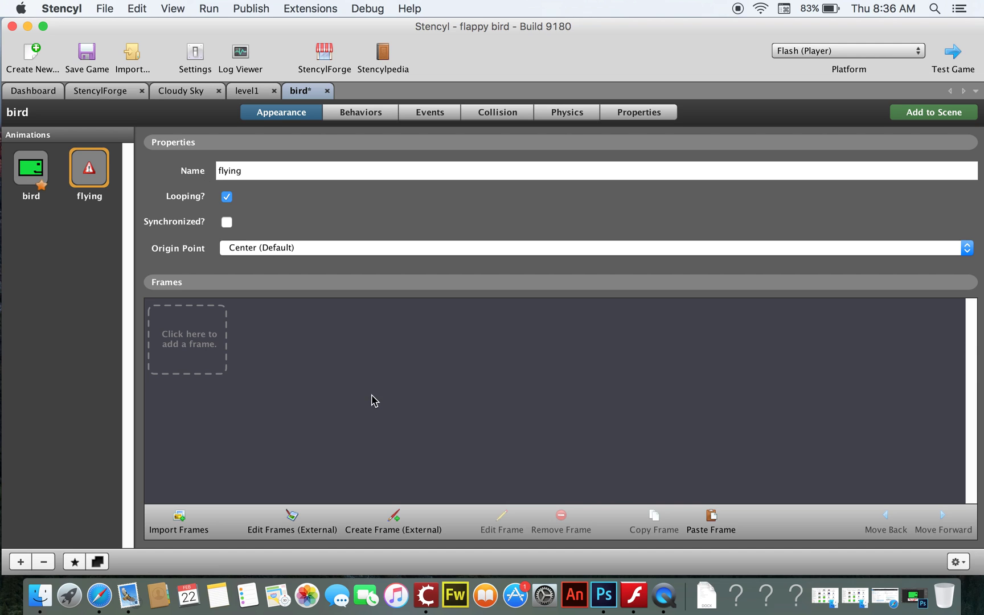
- Import bird_flappy_0001_Layer-1-copy.png as the first frame of the flying animation
click(193, 345)
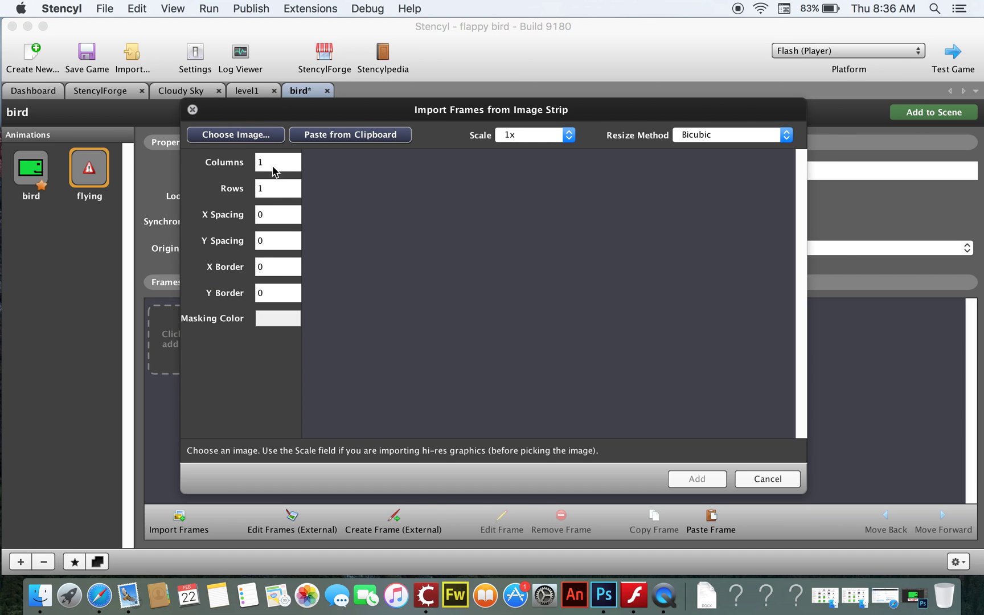
click(263, 139)
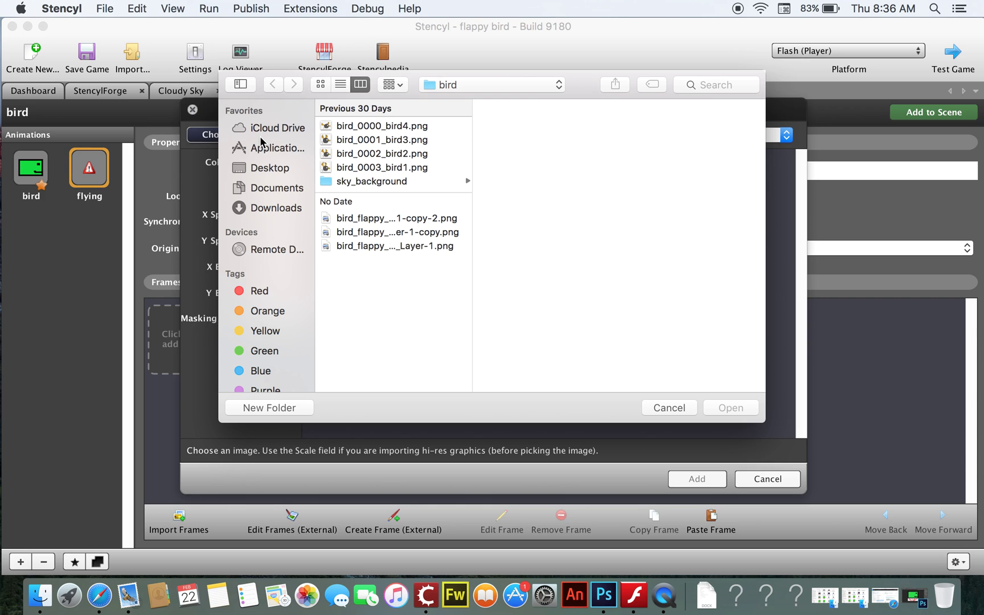
click(380, 232)
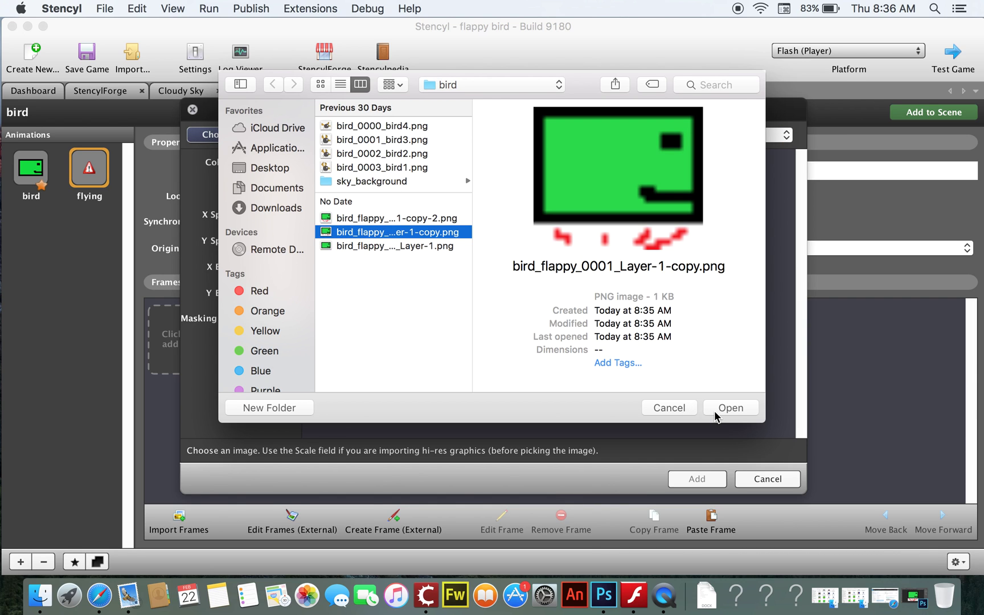
click(716, 414)
click(713, 481)
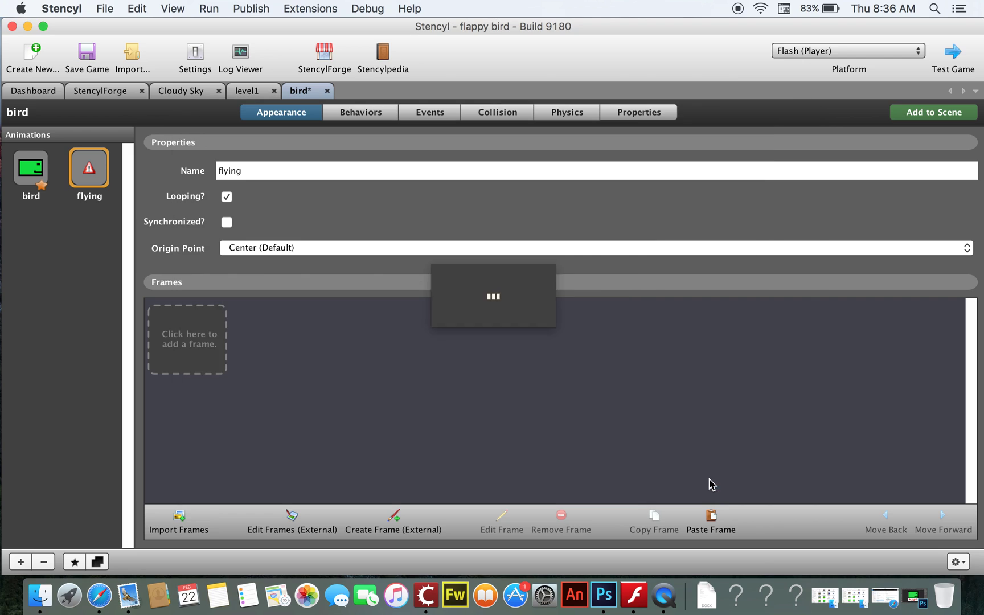
- Import bird_flappy_0000_Layer-1-copy-2.png as the second frame of the flying animation
click(272, 337)
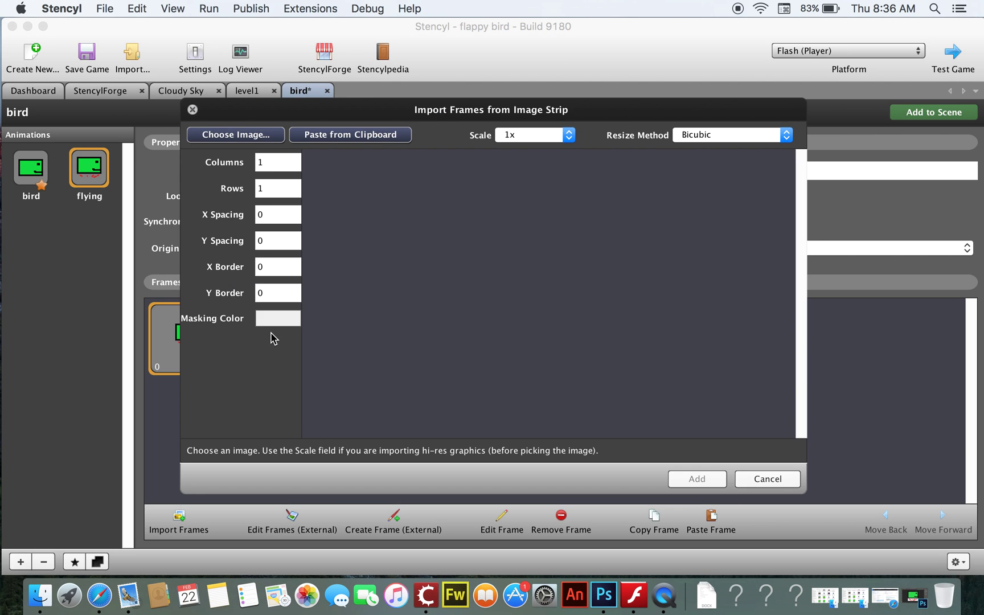
click(226, 137)
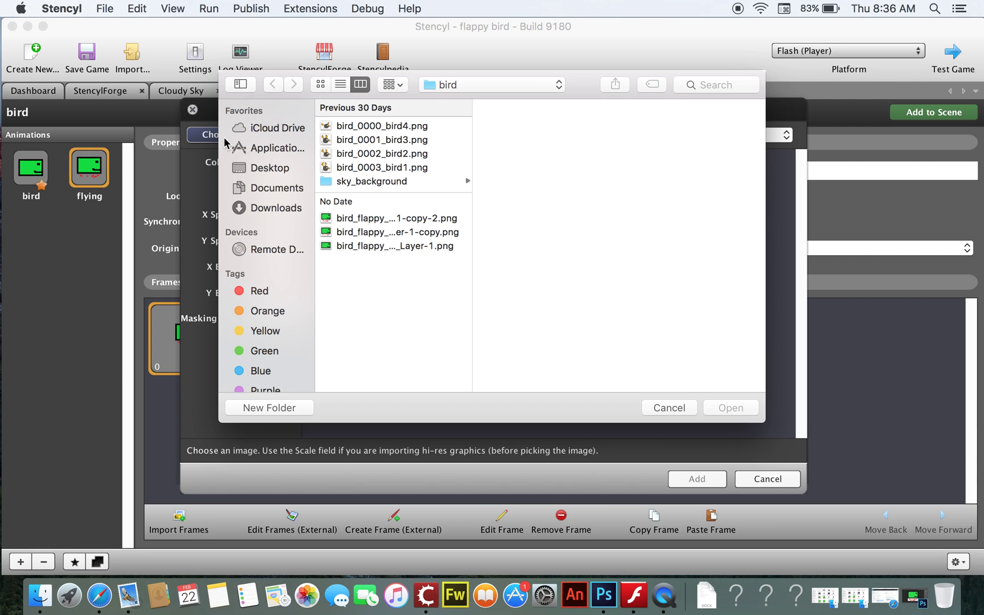
click(398, 219)
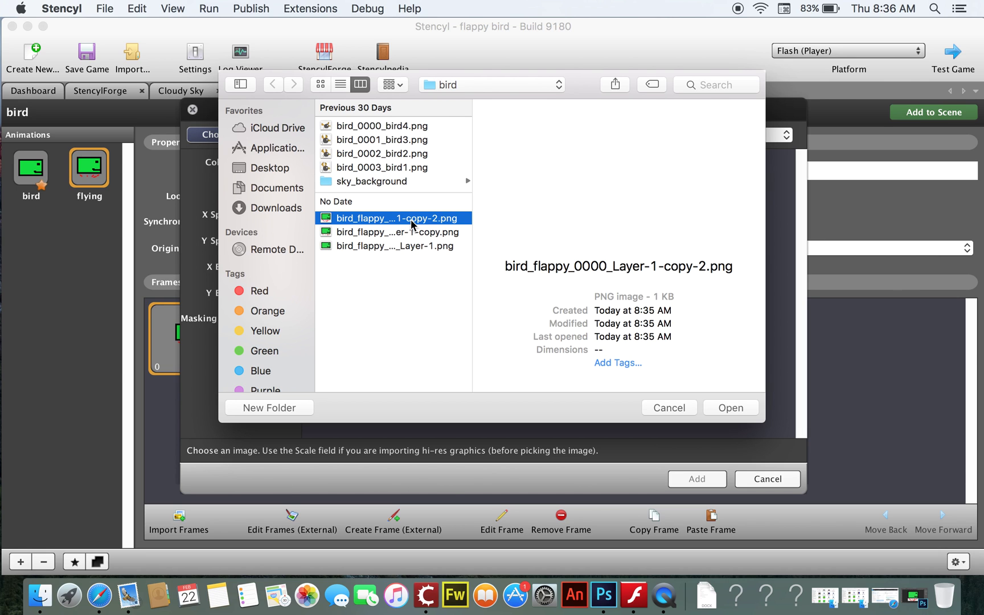
click(741, 410)
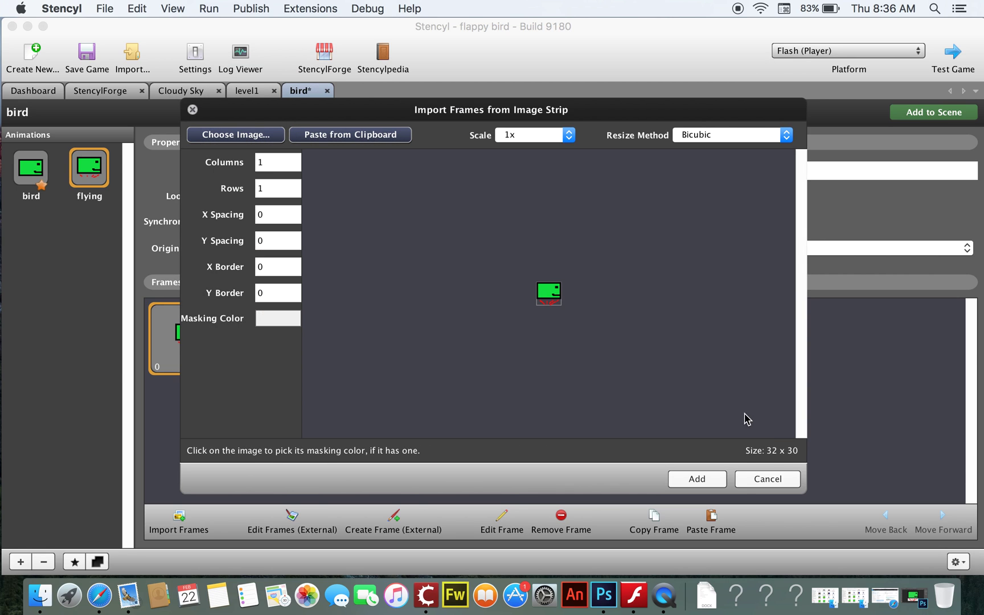
click(713, 478)
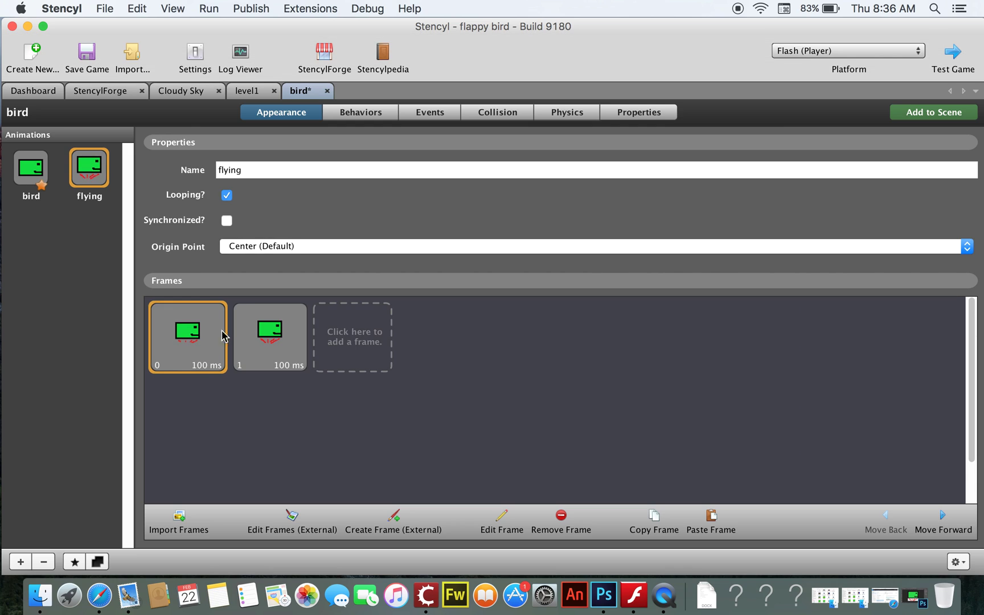